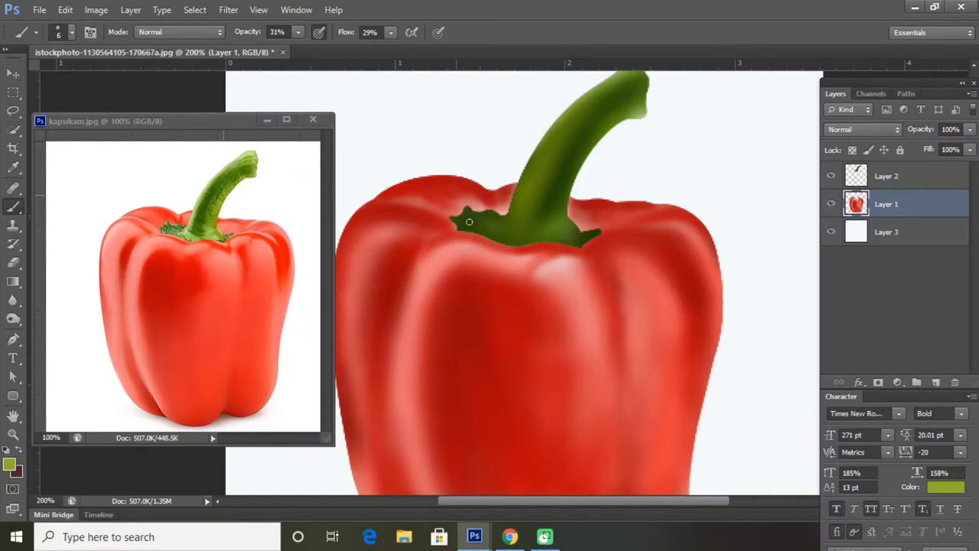
# Make Layer 2 active and load the saved 'green part' selection to select the stem
pyautogui.click(887, 176)
pyautogui.click(194, 9)
pyautogui.click(765, 308)
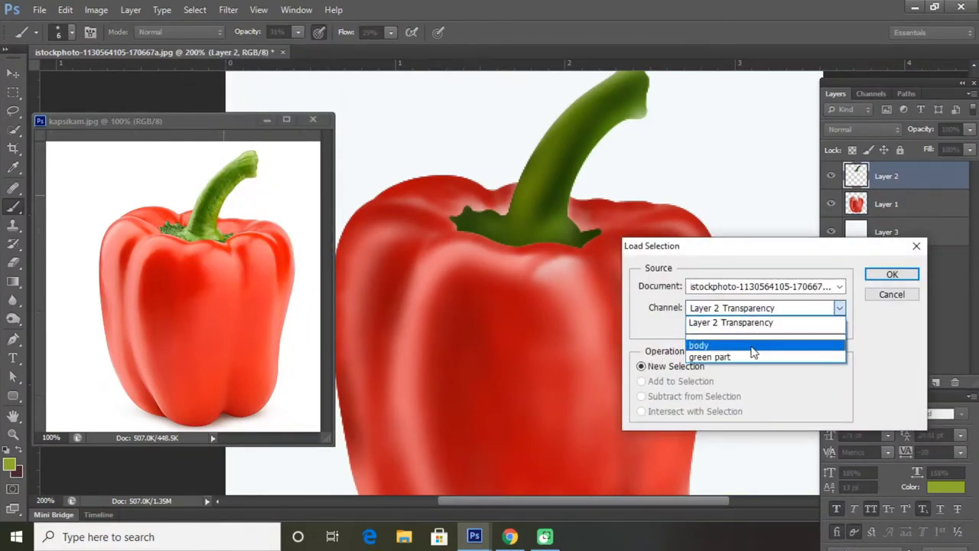
pyautogui.click(885, 271)
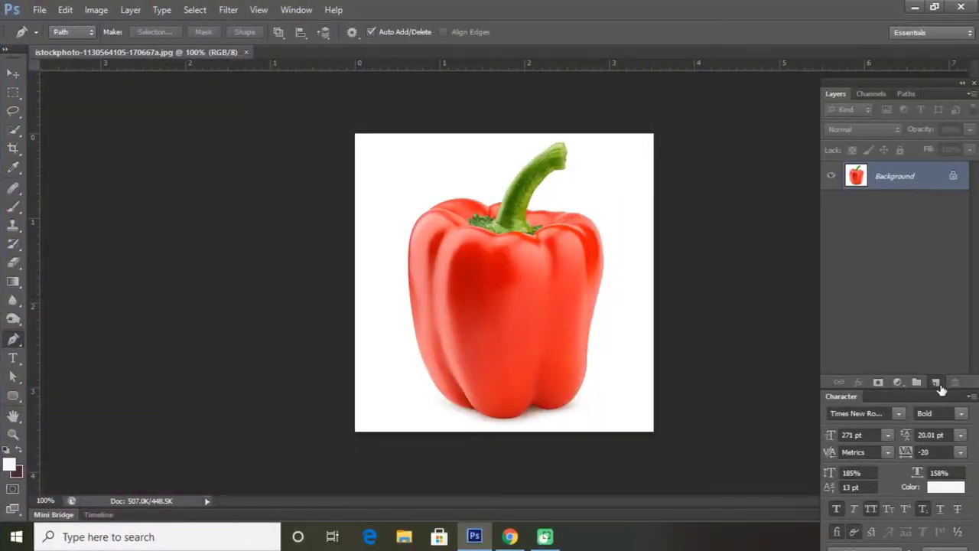
# Add a new empty Layer 1 and set the Pen tool to Path mode
pyautogui.click(935, 382)
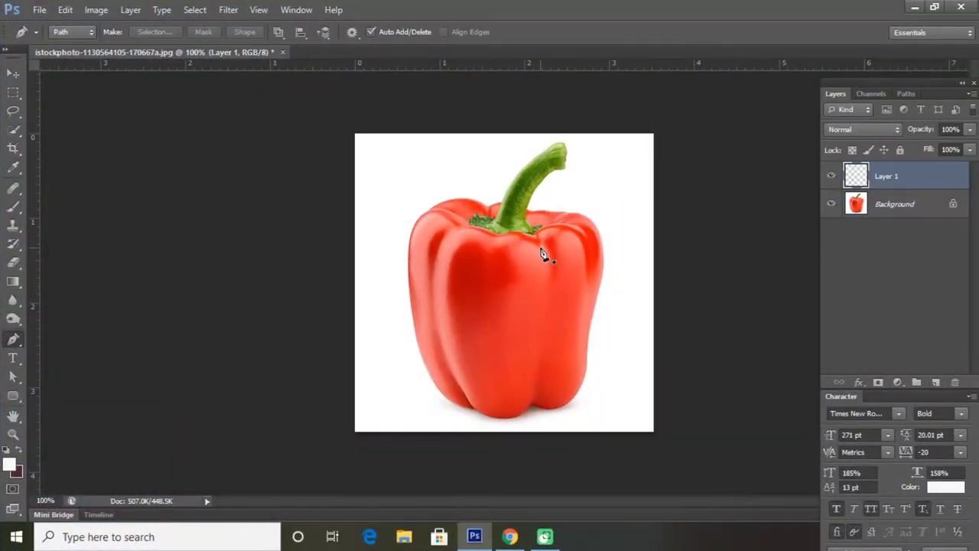
pyautogui.hotkey('ctrl', '+')
pyautogui.hotkey('ctrl', '+')
pyautogui.scroll(2, 614, 387)
pyautogui.scroll(-3, 300, 278)
pyautogui.scroll(3, 535, 365)
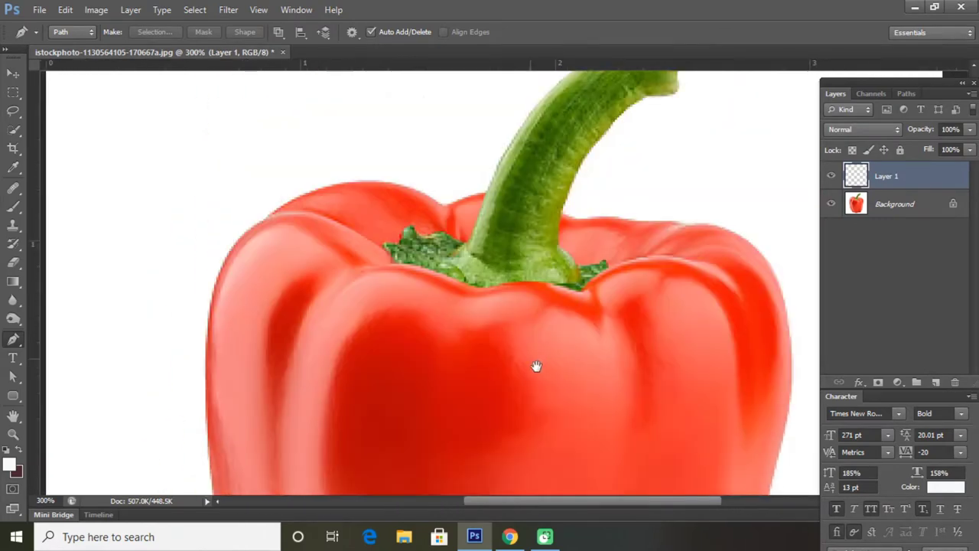
pyautogui.scroll(-2, 522, 231)
pyautogui.scroll(1, 523, 232)
pyautogui.click(73, 33)
pyautogui.click(67, 56)
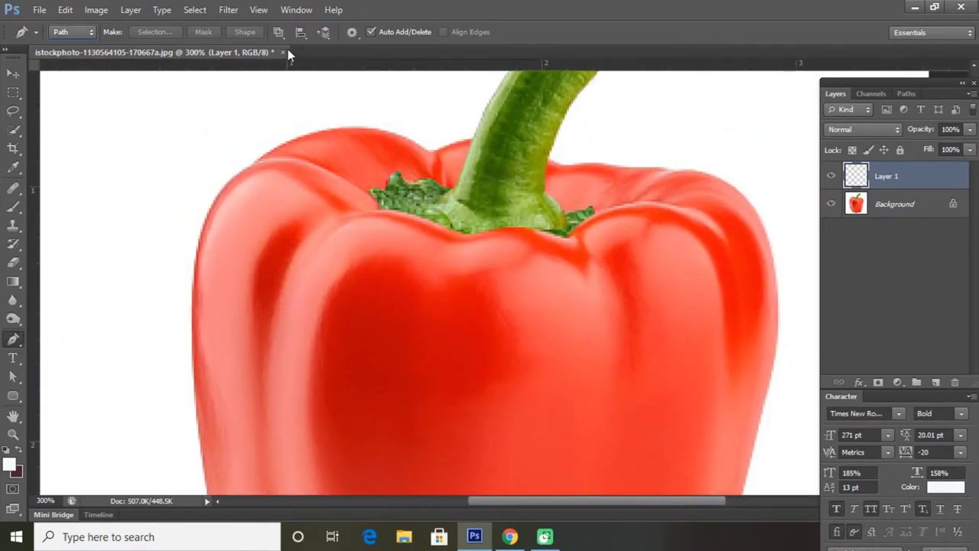
pyautogui.click(278, 31)
pyautogui.click(286, 61)
# Trace the pen path along the pepper's top edge and down its right side
pyautogui.hotkey('ctrl', '+')
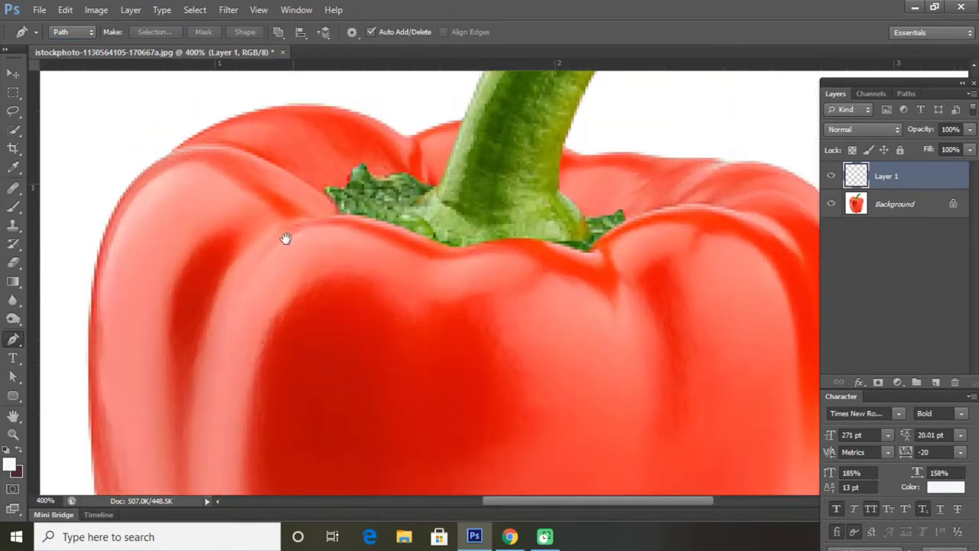
pyautogui.click(163, 192)
pyautogui.moveTo(298, 145)
pyautogui.mouseDown()
pyautogui.moveTo(396, 139)
pyautogui.moveTo(413, 201)
pyautogui.moveTo(434, 159)
pyautogui.mouseUp()
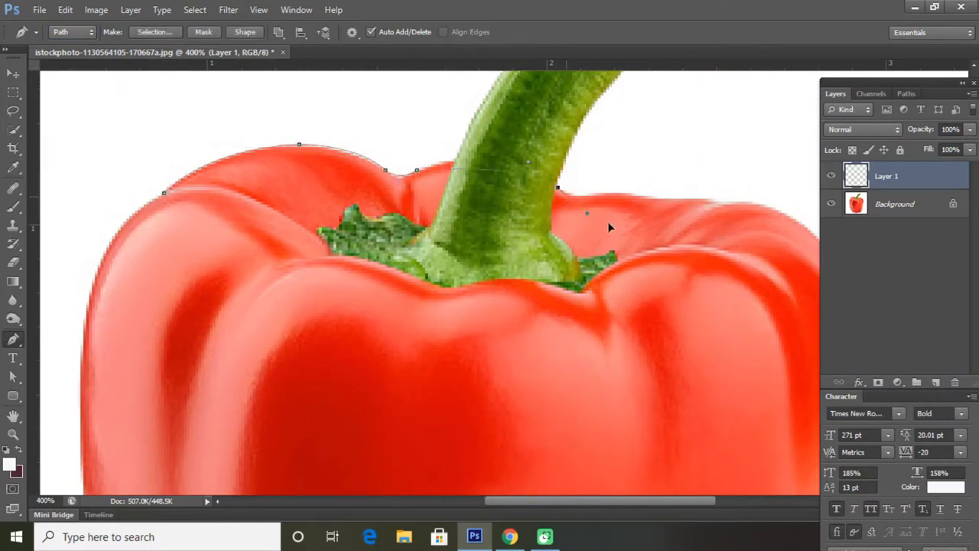
pyautogui.click(597, 194)
pyautogui.moveTo(679, 253); pyautogui.dragTo(477, 230)
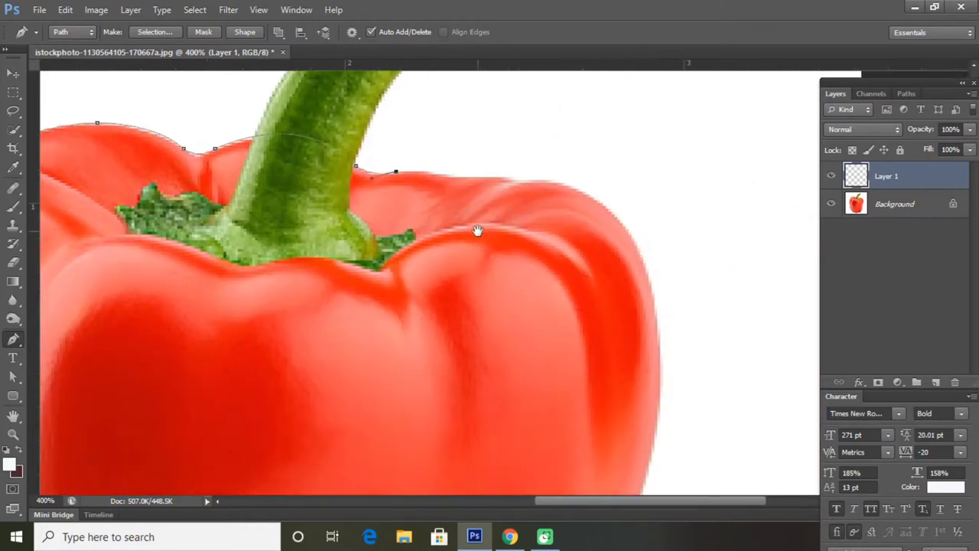
pyautogui.click(517, 177)
pyautogui.hotkey('ctrl', 'z')
pyautogui.moveTo(607, 253)
pyautogui.mouseDown()
pyautogui.moveTo(581, 215)
pyautogui.moveTo(616, 321)
pyautogui.moveTo(590, 273)
pyautogui.mouseUp()
pyautogui.scroll(-3, 593, 230)
pyautogui.moveTo(585, 341); pyautogui.dragTo(546, 452)
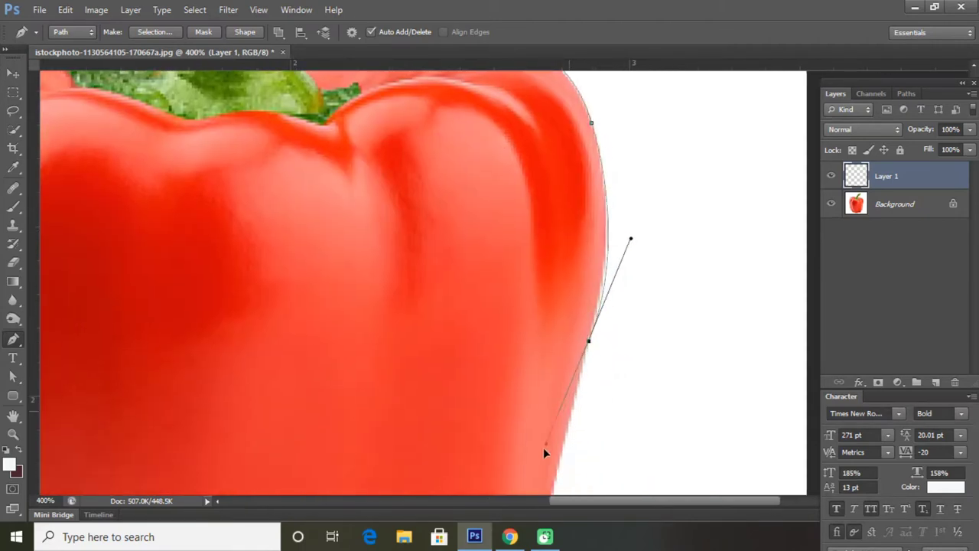
pyautogui.keyDown('alt'); pyautogui.click(588, 341); pyautogui.keyUp('alt')
pyautogui.scroll(-3, 612, 306)
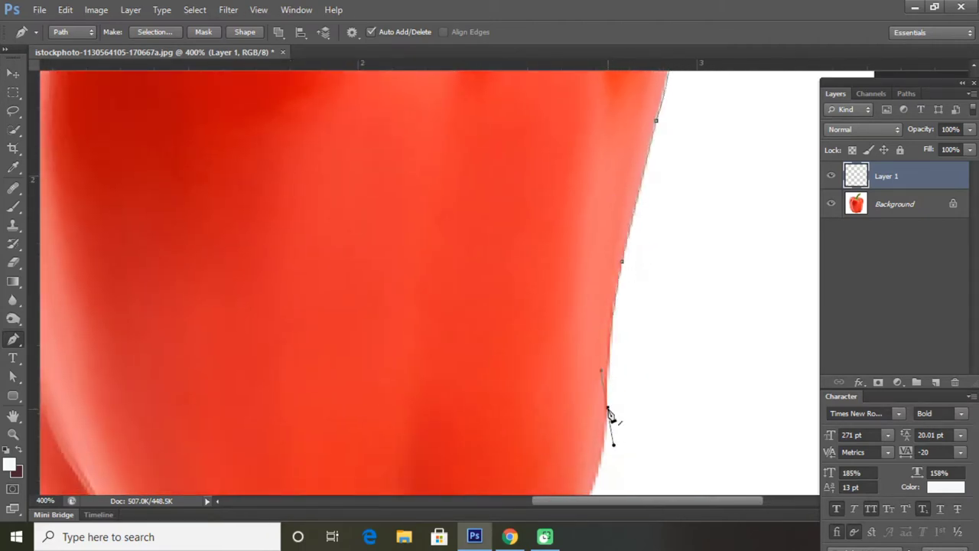
pyautogui.moveTo(610, 413); pyautogui.dragTo(642, 207)
# Continue the path along the bottom and left edge, closing it at the top
pyautogui.moveTo(580, 357)
pyautogui.mouseDown()
pyautogui.moveTo(520, 395)
pyautogui.moveTo(523, 409)
pyautogui.mouseUp()
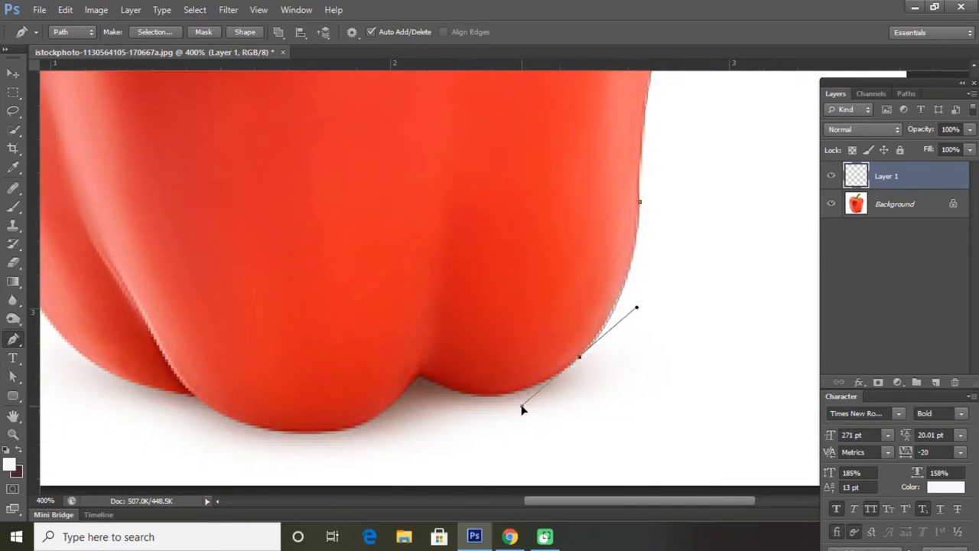
pyautogui.moveTo(428, 382); pyautogui.dragTo(339, 343)
pyautogui.keyDown('alt'); pyautogui.click(429, 383); pyautogui.keyUp('alt')
pyautogui.moveTo(354, 396); pyautogui.dragTo(535, 298)
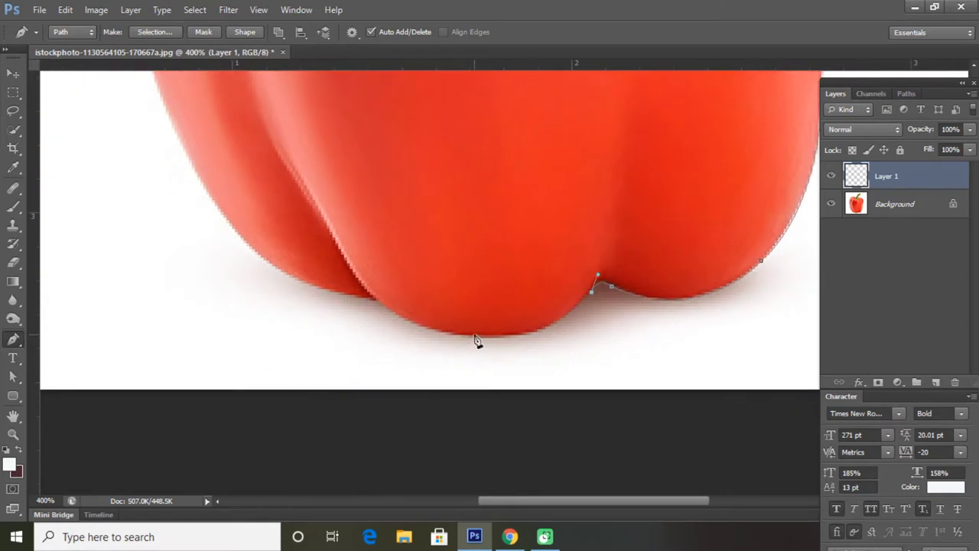
pyautogui.moveTo(474, 334)
pyautogui.mouseDown()
pyautogui.moveTo(392, 329)
pyautogui.moveTo(323, 264)
pyautogui.mouseUp()
pyautogui.moveTo(237, 230); pyautogui.dragTo(199, 164)
pyautogui.keyDown('alt'); pyautogui.click(237, 229); pyautogui.keyUp('alt')
pyautogui.moveTo(309, 154); pyautogui.dragTo(510, 372)
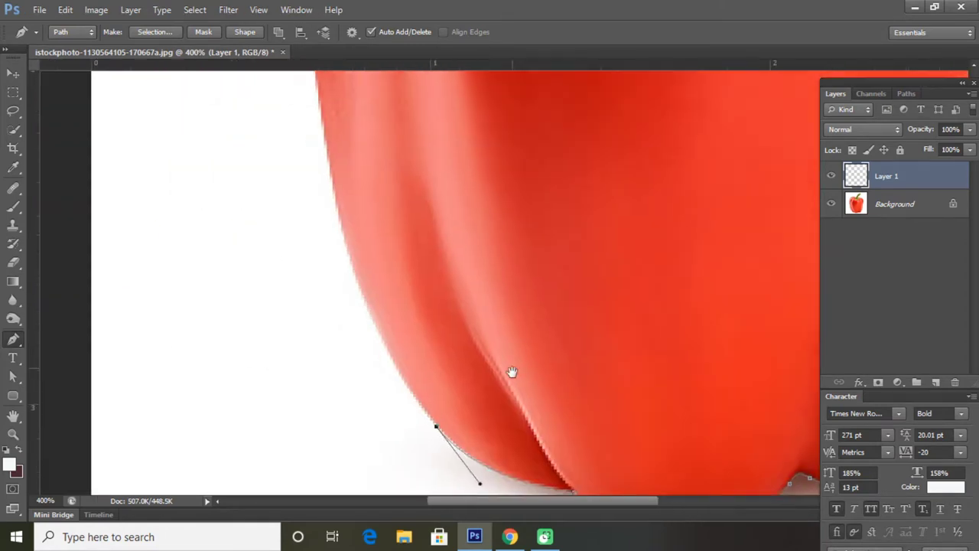
pyautogui.moveTo(340, 231)
pyautogui.mouseDown()
pyautogui.moveTo(337, 152)
pyautogui.moveTo(322, 117)
pyautogui.moveTo(370, 372)
pyautogui.moveTo(360, 149)
pyautogui.mouseUp()
pyautogui.moveTo(504, 153); pyautogui.dragTo(474, 339)
pyautogui.moveTo(394, 192); pyautogui.dragTo(499, 145)
pyautogui.hotkey('ctrl', '-')
pyautogui.hotkey('ctrl', '-')
pyautogui.hotkey('ctrl', '-')
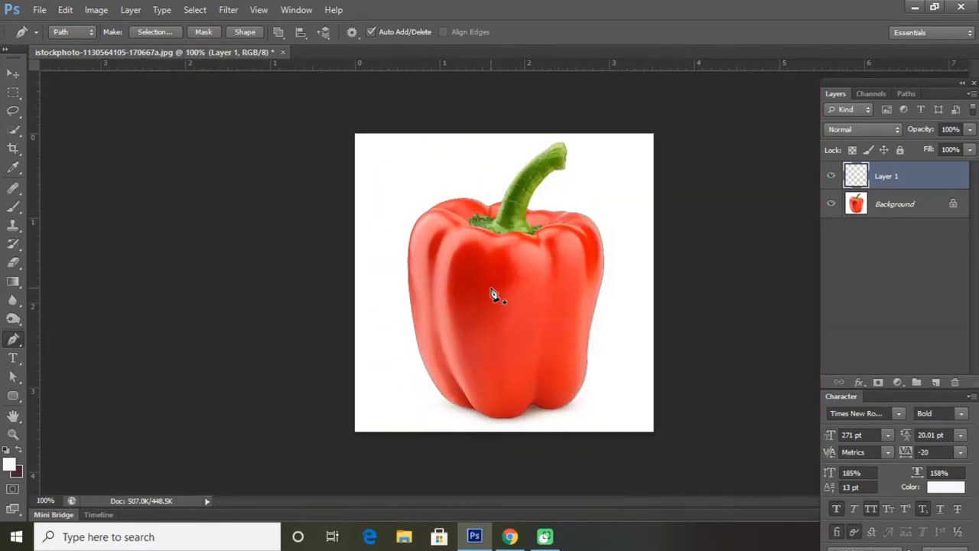
# Convert the body path to a selection, save it as 'body', and deselect
pyautogui.hotkey('ctrl', 'Return')
pyautogui.click(195, 9)
pyautogui.click(237, 278)
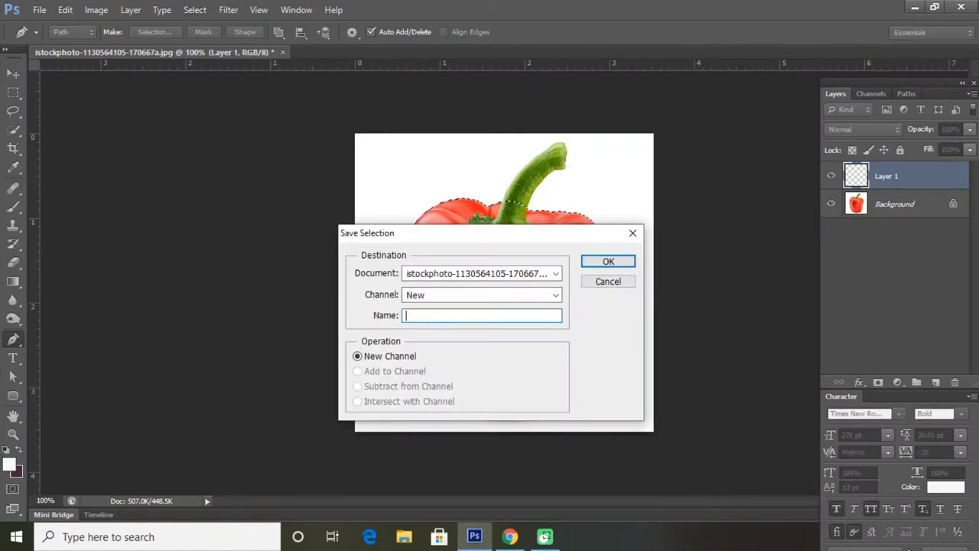
pyautogui.write('body')
pyautogui.click(608, 264)
pyautogui.hotkey('ctrl', 'd')
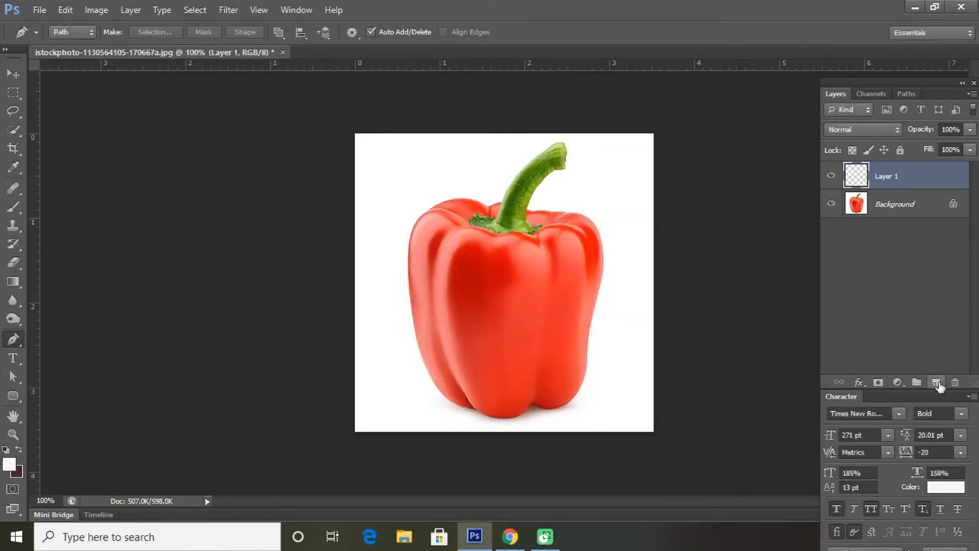
# Add a new Layer 2 and trace a pen outline around the stem
pyautogui.click(936, 381)
pyautogui.scroll(2, 635, 263)
pyautogui.scroll(2, 622, 291)
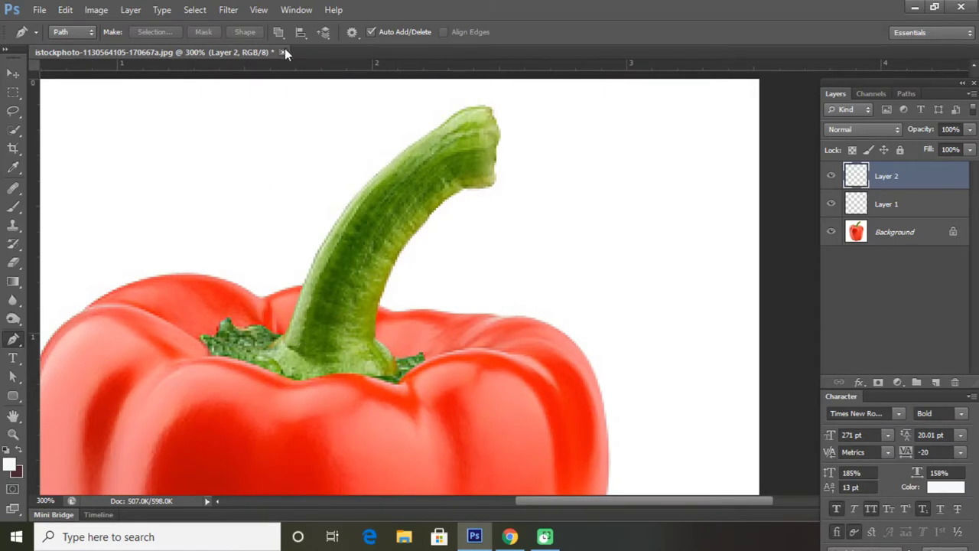
pyautogui.moveTo(413, 142)
pyautogui.mouseDown()
pyautogui.moveTo(511, 84)
pyautogui.moveTo(500, 115)
pyautogui.mouseUp()
pyautogui.click(451, 114)
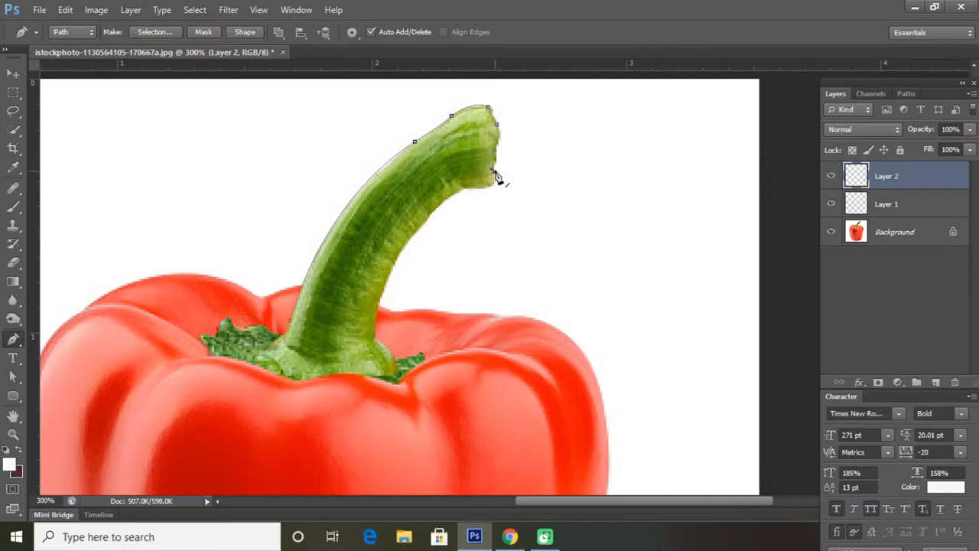
pyautogui.click(475, 188)
# Convert the stem path to a selection, save it as 'green stalk', and deselect
pyautogui.hotkey('ctrl', 'Return')
pyautogui.click(195, 10)
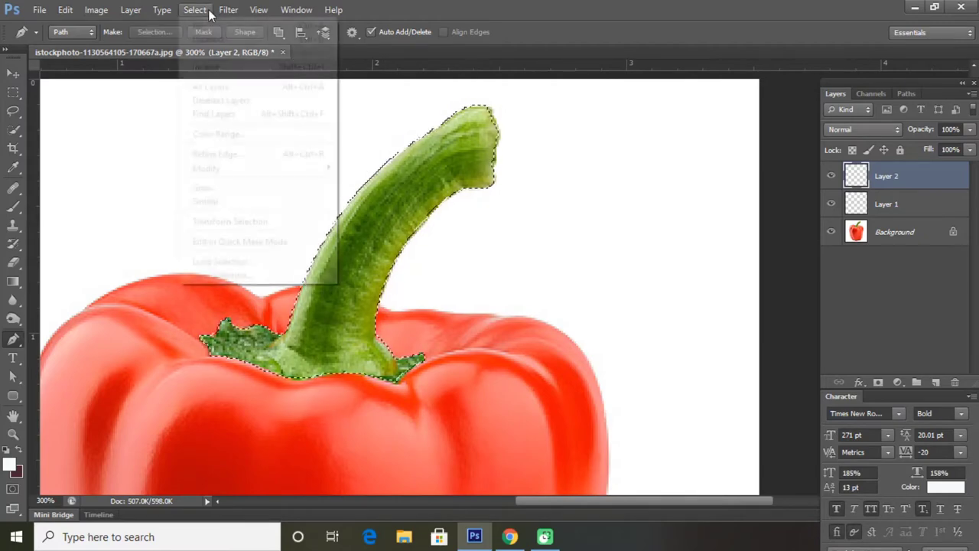
pyautogui.click(221, 264)
pyautogui.write('green stalk')
pyautogui.click(606, 263)
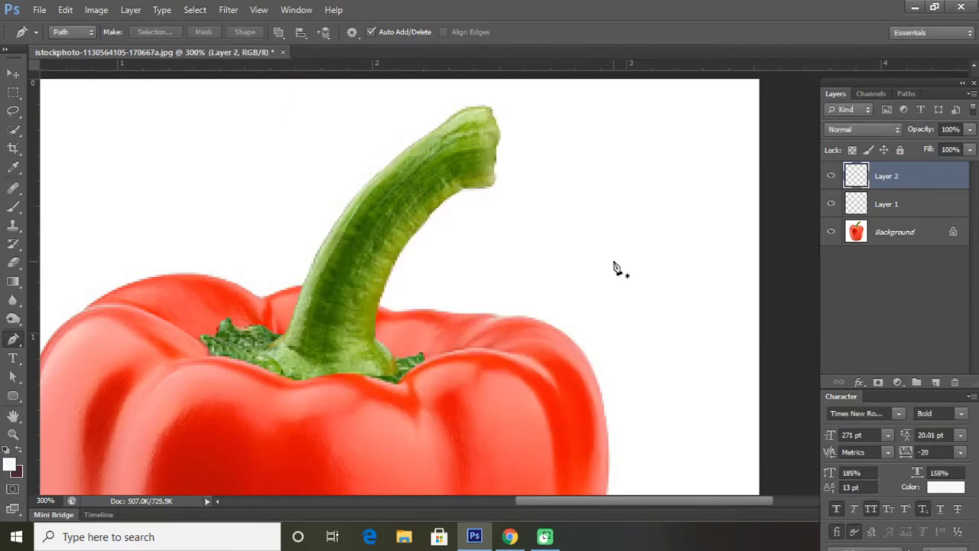
pyautogui.hotkey('ctrl', 'd')
pyautogui.hotkey('ctrl', '1')
# Unlock the pepper photo background as Layer 0 and delete it
pyautogui.press('v')
pyautogui.click(887, 204)
pyautogui.scroll(2, 604, 310)
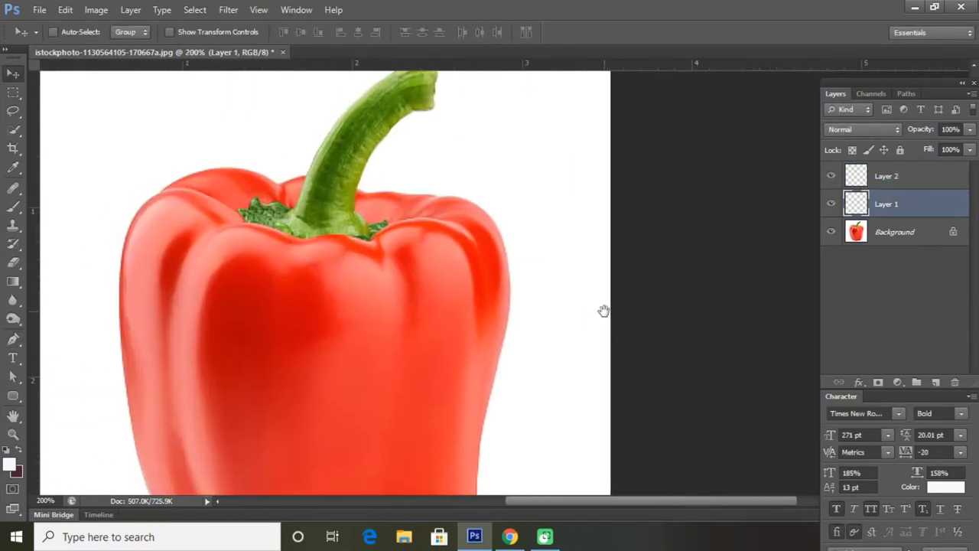
pyautogui.scroll(-2, 604, 311)
pyautogui.click(879, 235)
pyautogui.doubleClick(914, 235)
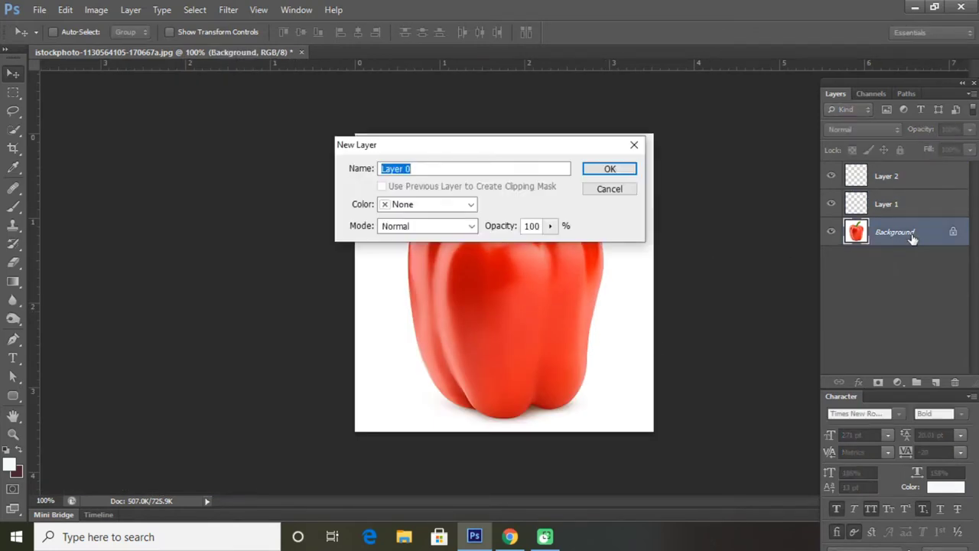
pyautogui.press('Return')
pyautogui.moveTo(887, 232); pyautogui.dragTo(954, 381)
# Add Layer 3 filled with a pale background colour, and move Layer 1 to the top
pyautogui.click(918, 175)
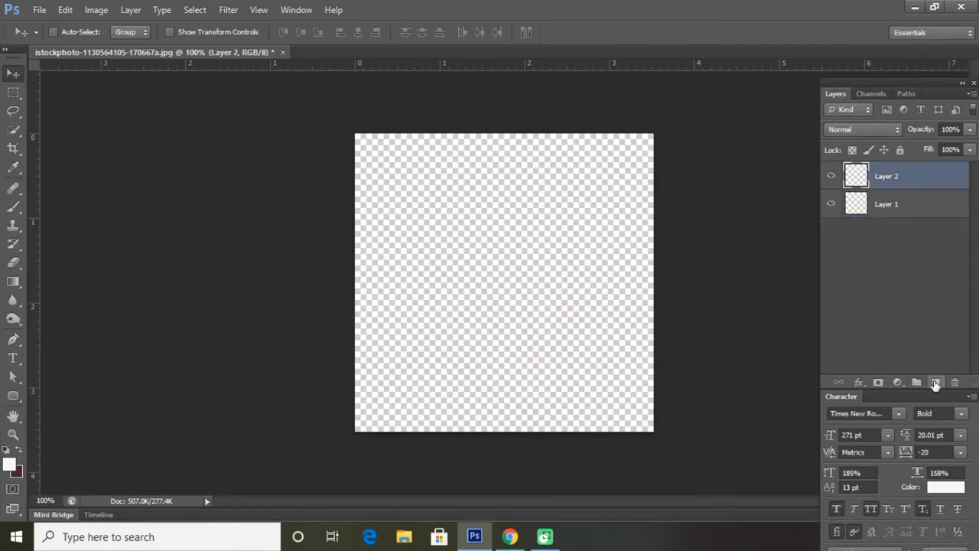
pyautogui.click(935, 381)
pyautogui.hotkey('alt', 'BackSpace')
pyautogui.moveTo(846, 233)
pyautogui.mouseDown()
pyautogui.moveTo(913, 205)
pyautogui.moveTo(846, 212)
pyautogui.mouseUp()
# Load the saved 'body' selection on Layer 1
pyautogui.click(887, 176)
pyautogui.click(195, 10)
pyautogui.click(229, 260)
pyautogui.click(742, 308)
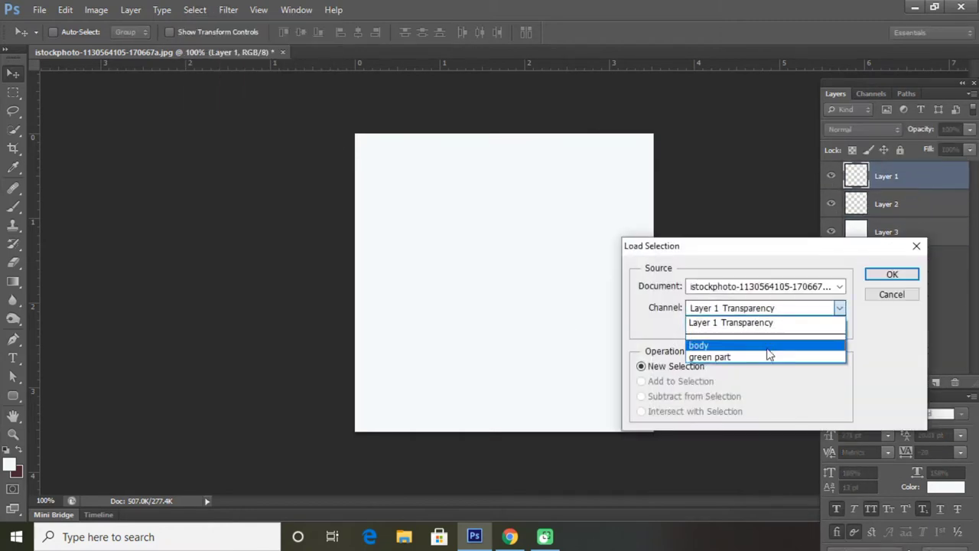
pyautogui.click(887, 270)
# Rename the pepper photo on the desktop to 'kapsikam' and return to Photoshop
pyautogui.click(39, 9)
pyautogui.click(47, 44)
pyautogui.press('Escape')
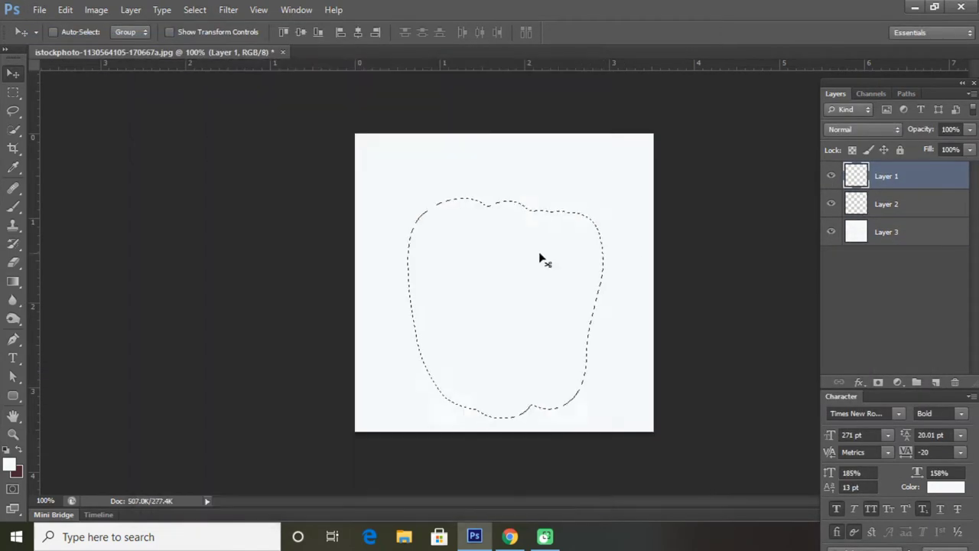
pyautogui.click(915, 7)
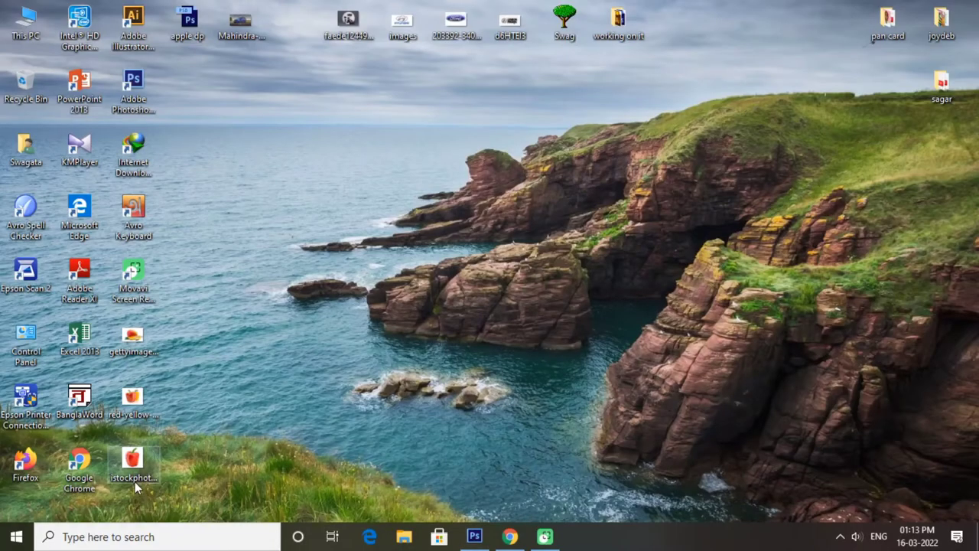
pyautogui.rightClick(153, 470)
pyautogui.click(176, 487)
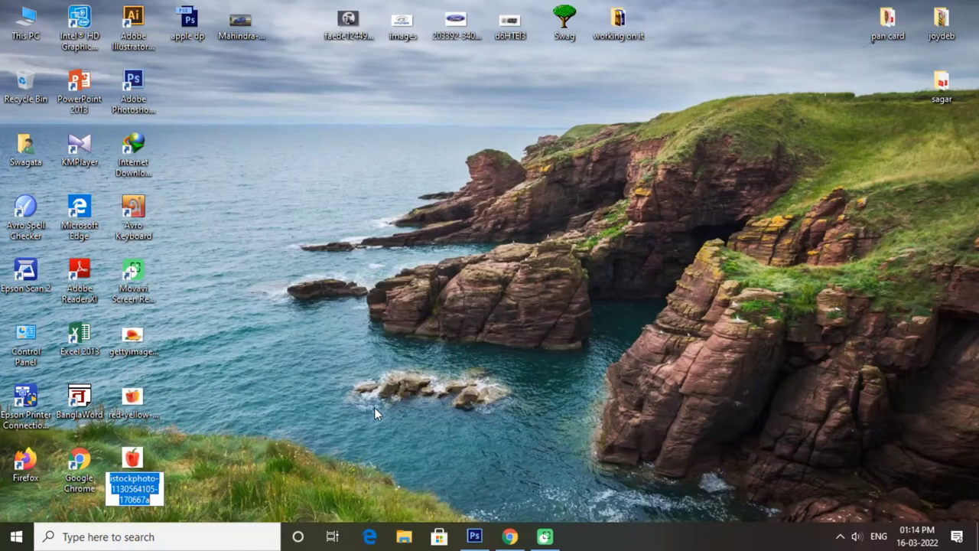
pyautogui.write('kapsikam')
pyautogui.press('Return')
pyautogui.click(474, 536)
# Open the kapsikam reference photo, resize its window, and pick the Eyedropper
pyautogui.click(39, 9)
pyautogui.click(47, 45)
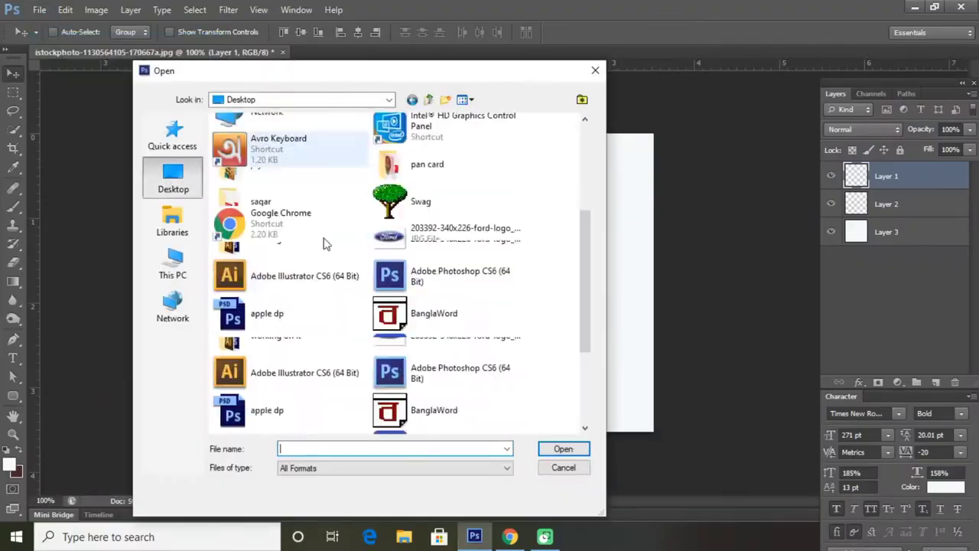
pyautogui.doubleClick(290, 176)
pyautogui.moveTo(352, 52); pyautogui.dragTo(367, 210)
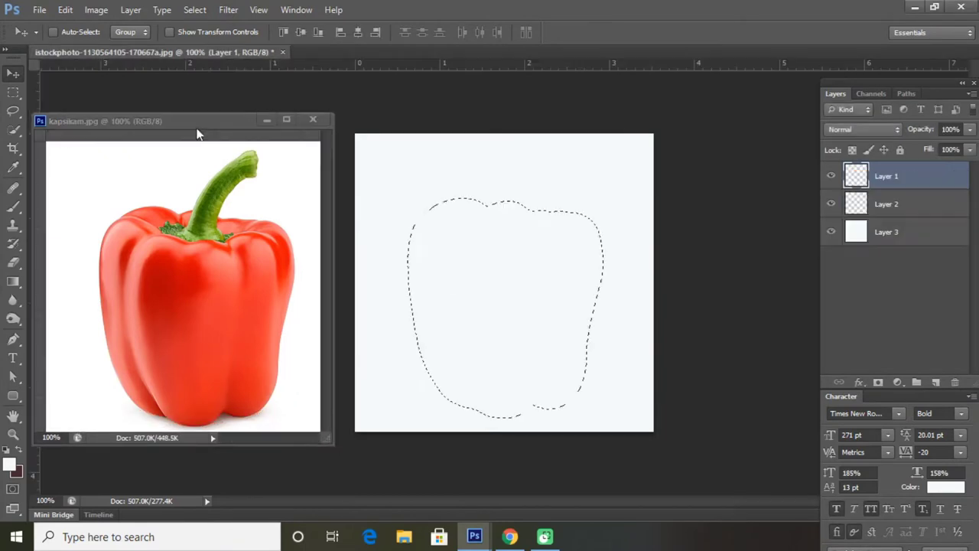
pyautogui.press('i')
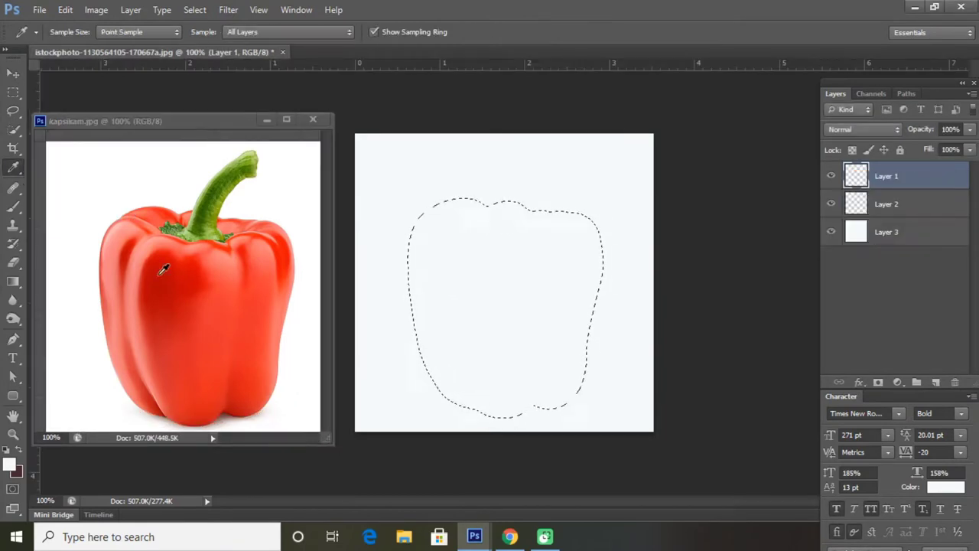
# Load the 'green part' selection on Layer 2 and sample the reference stem's green
pyautogui.click(880, 206)
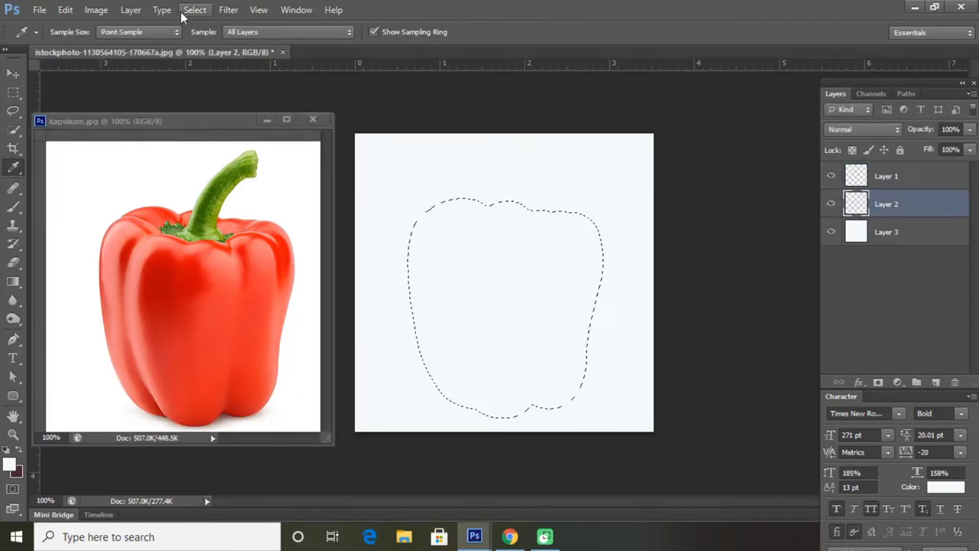
pyautogui.click(183, 10)
pyautogui.click(221, 261)
pyautogui.click(765, 306)
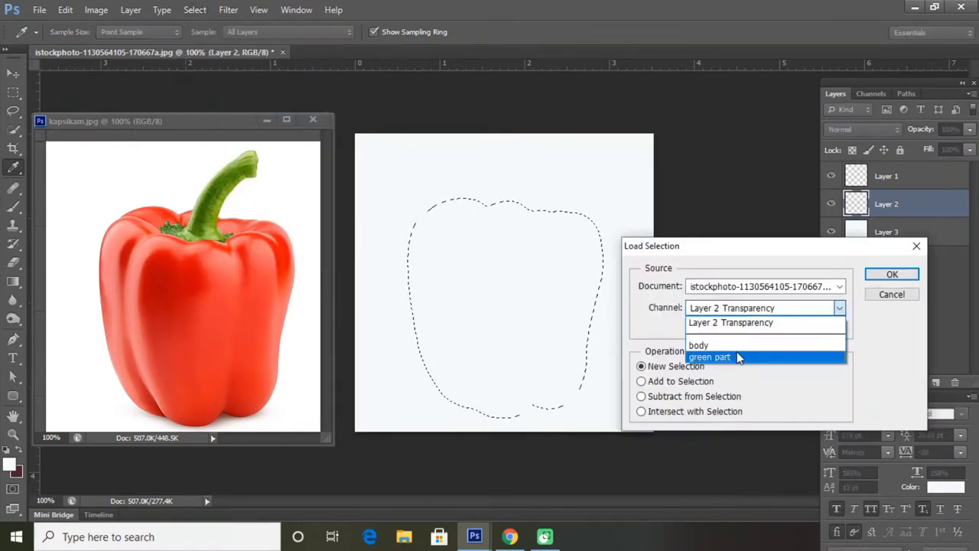
pyautogui.click(804, 354)
pyautogui.click(887, 273)
pyautogui.click(221, 195)
# Paint green over the stem with the brush at raised opacity and flow
pyautogui.press('b')
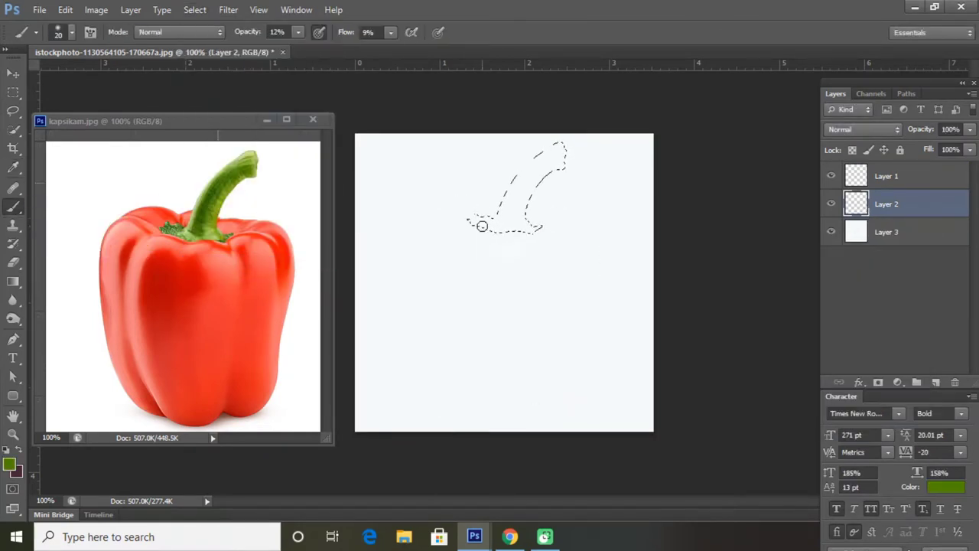
pyautogui.press('2')
pyautogui.press('9')
pyautogui.hotkey('shift', '2')
pyautogui.hotkey('shift', '3')
pyautogui.moveTo(558, 147); pyautogui.dragTo(509, 235)
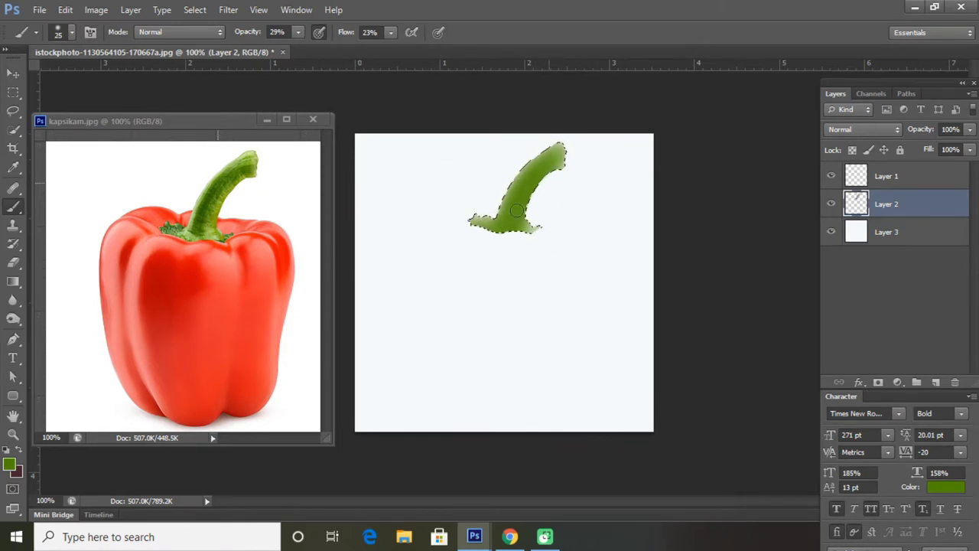
# Raise the brush opacity and flow further for denser green coverage
pyautogui.press('3')
pyautogui.press('6')
pyautogui.hotkey('shift', '3')
pyautogui.hotkey('shift', '1')
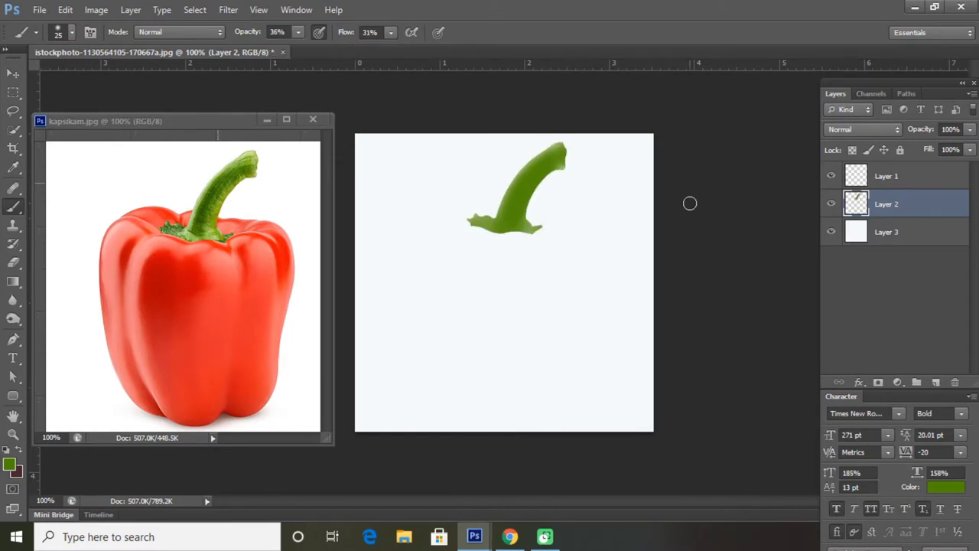
pyautogui.press('5')
pyautogui.press('6')
pyautogui.hotkey('shift', '4')
pyautogui.hotkey('shift', '6')
# Choose a darker green in the Color Picker and lower opacity and flow for shading
pyautogui.click(9, 463)
pyautogui.click(507, 383)
pyautogui.click(681, 253)
pyautogui.press('2')
pyautogui.press('3')
pyautogui.hotkey('shift', '1')
pyautogui.hotkey('shift', '5')
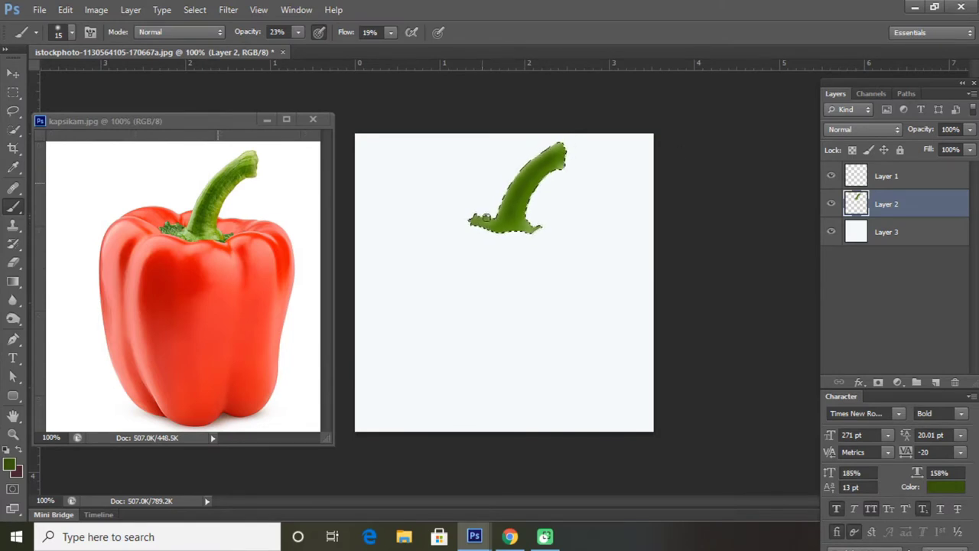
# Load the 'body' selection on Layer 1 and sample red from the reference pepper
pyautogui.click(886, 176)
pyautogui.click(258, 10)
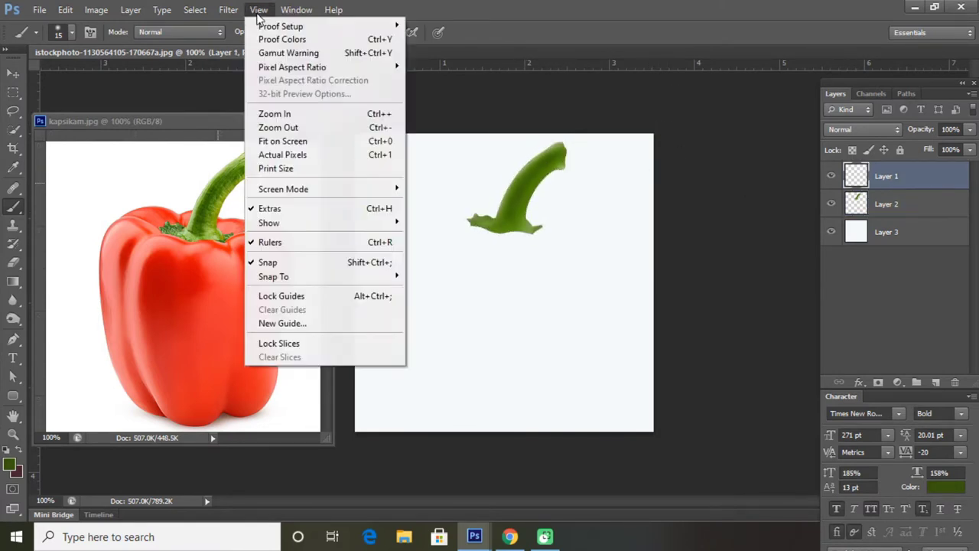
pyautogui.click(222, 263)
pyautogui.click(885, 273)
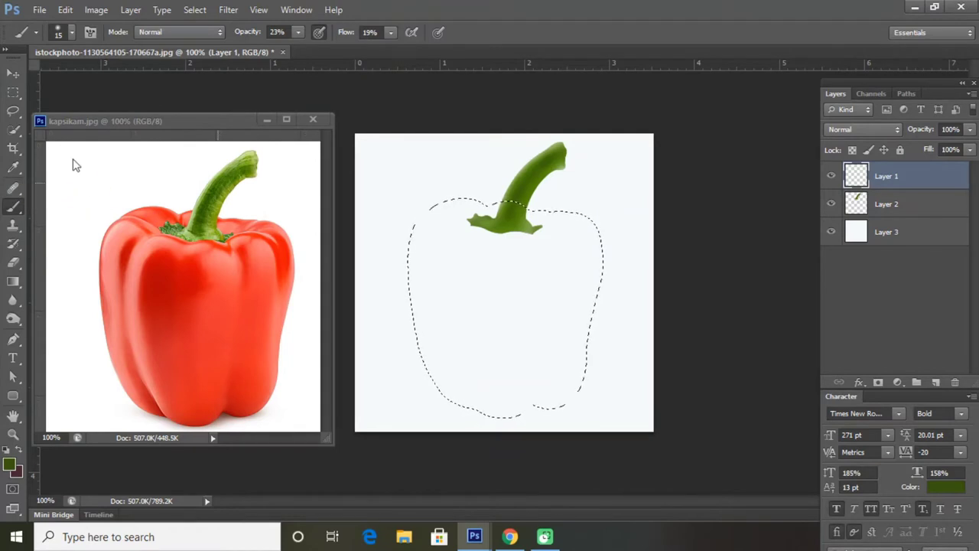
pyautogui.keyDown('alt'); pyautogui.click(172, 264); pyautogui.keyUp('alt')
# Set the soft brush to 16% opacity, size 50 and 9% flow
pyautogui.press('1')
pyautogui.press('6')
pyautogui.click(391, 32)
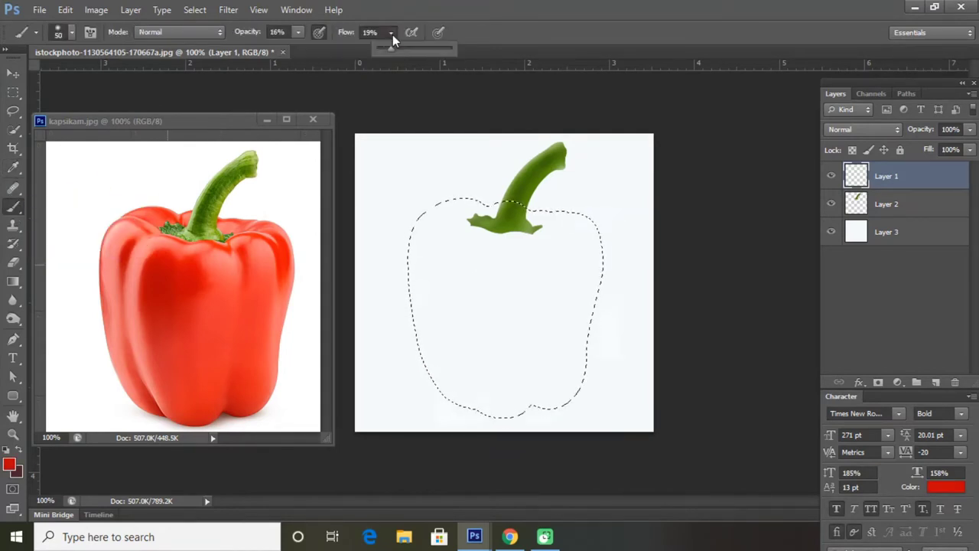
pyautogui.moveTo(391, 46); pyautogui.dragTo(383, 46)
# Paint faint red streaks near the stem and down the body, deepening the left-centre
pyautogui.moveTo(467, 234)
pyautogui.mouseDown()
pyautogui.moveTo(513, 243)
pyautogui.moveTo(571, 231)
pyautogui.mouseUp()
pyautogui.moveTo(459, 221)
pyautogui.mouseDown()
pyautogui.moveTo(483, 285)
pyautogui.moveTo(467, 363)
pyautogui.moveTo(476, 394)
pyautogui.mouseUp()
pyautogui.moveTo(540, 242); pyautogui.dragTo(551, 337)
pyautogui.moveTo(575, 232)
pyautogui.mouseDown()
pyautogui.moveTo(592, 279)
pyautogui.moveTo(529, 372)
pyautogui.moveTo(535, 390)
pyautogui.mouseUp()
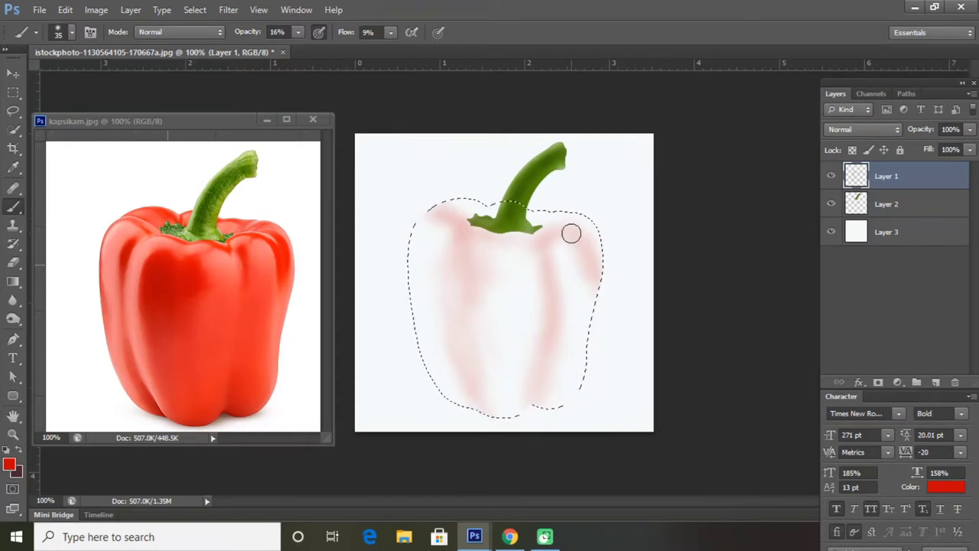
pyautogui.moveTo(467, 251); pyautogui.dragTo(455, 276)
pyautogui.moveTo(476, 341); pyautogui.dragTo(482, 383)
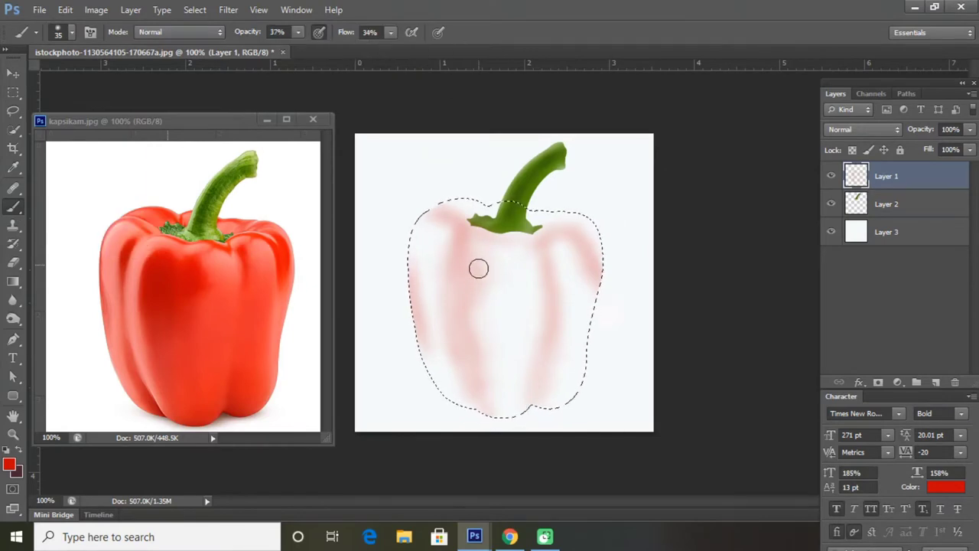
pyautogui.moveTo(476, 264); pyautogui.dragTo(488, 330)
# Return to the Brush and add red down the left-centre and both sides at size 35
pyautogui.rightClick(13, 166)
pyautogui.click(72, 162)
pyautogui.click(13, 205)
pyautogui.moveTo(469, 247)
pyautogui.mouseDown()
pyautogui.moveTo(485, 381)
pyautogui.moveTo(510, 402)
pyautogui.moveTo(474, 401)
pyautogui.moveTo(509, 314)
pyautogui.moveTo(511, 386)
pyautogui.mouseUp()
pyautogui.press('[')
pyautogui.press('[')
pyautogui.press('[')
pyautogui.moveTo(574, 267)
pyautogui.mouseDown()
pyautogui.moveTo(597, 330)
pyautogui.moveTo(577, 275)
pyautogui.mouseUp()
pyautogui.moveTo(431, 246); pyautogui.dragTo(435, 343)
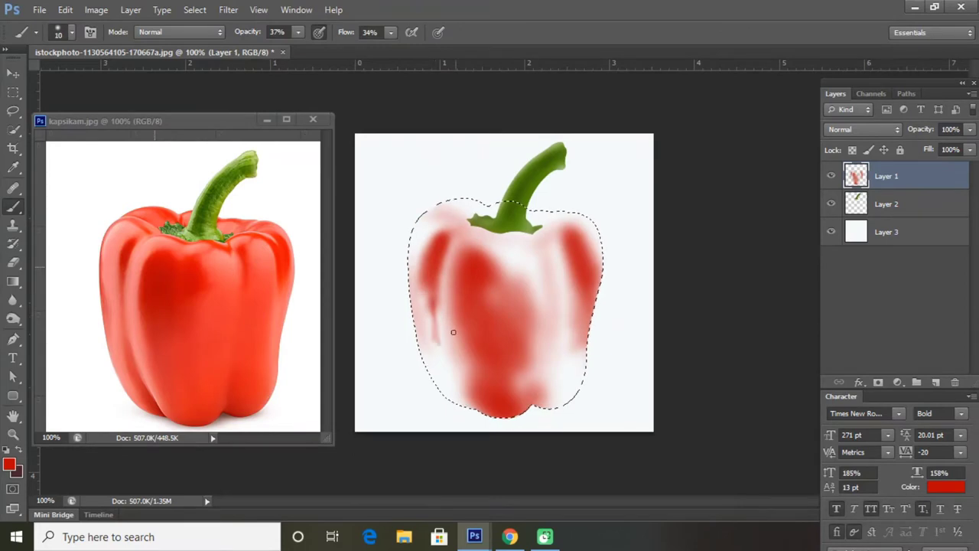
# Shrink the brush, zoom to 200% and paint red just beneath the green stem
pyautogui.press('[')
pyautogui.press('[')
pyautogui.press('[')
pyautogui.hotkey('ctrl', '+')
pyautogui.moveTo(462, 184)
pyautogui.mouseDown()
pyautogui.moveTo(564, 195)
pyautogui.moveTo(531, 186)
pyautogui.moveTo(573, 191)
pyautogui.moveTo(643, 172)
pyautogui.moveTo(466, 192)
pyautogui.mouseUp()
# Paint red along the top-left edge and a streak down the right side at size 20
pyautogui.moveTo(430, 237); pyautogui.dragTo(492, 241)
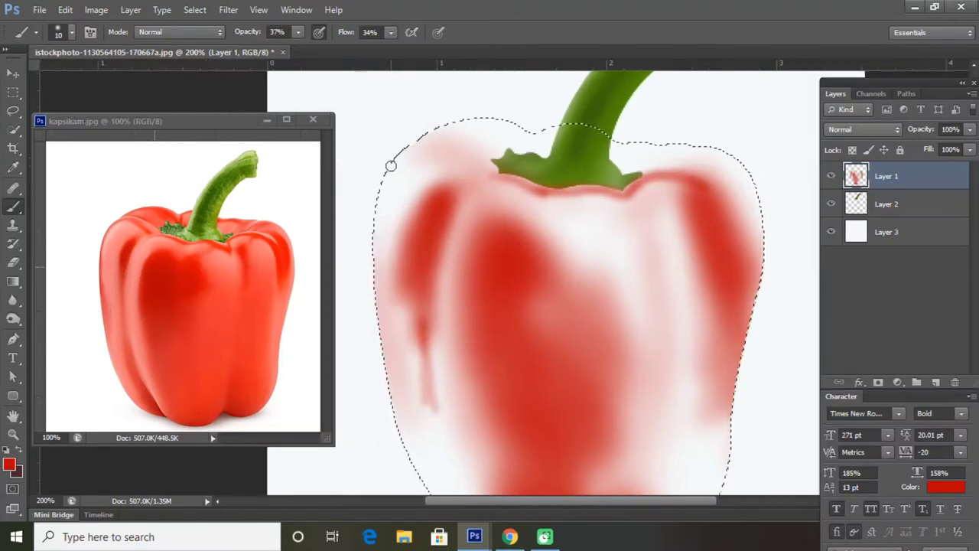
pyautogui.moveTo(388, 164)
pyautogui.mouseDown()
pyautogui.moveTo(492, 179)
pyautogui.moveTo(406, 157)
pyautogui.moveTo(430, 153)
pyautogui.mouseUp()
pyautogui.click(295, 33)
pyautogui.moveTo(645, 218)
pyautogui.mouseDown()
pyautogui.moveTo(653, 283)
pyautogui.moveTo(640, 240)
pyautogui.moveTo(670, 269)
pyautogui.mouseUp()
pyautogui.press('2')
pyautogui.press('2')
pyautogui.scroll(-3, 669, 269)
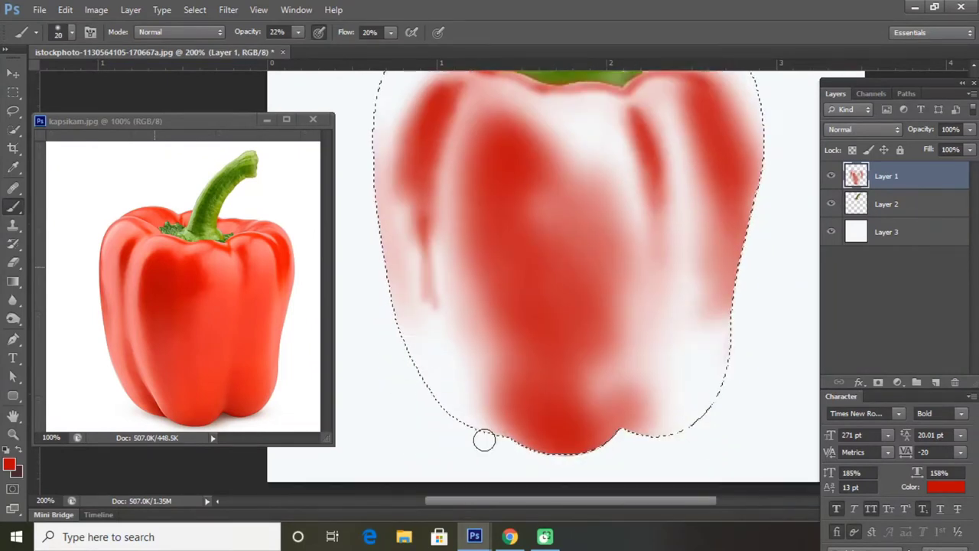
pyautogui.moveTo(485, 439)
pyautogui.mouseDown()
pyautogui.moveTo(461, 367)
pyautogui.moveTo(496, 437)
pyautogui.moveTo(481, 415)
pyautogui.moveTo(437, 223)
pyautogui.moveTo(417, 341)
pyautogui.moveTo(436, 345)
pyautogui.moveTo(384, 237)
pyautogui.moveTo(470, 352)
pyautogui.moveTo(531, 146)
pyautogui.moveTo(548, 207)
pyautogui.moveTo(533, 135)
pyautogui.moveTo(543, 114)
pyautogui.moveTo(546, 252)
pyautogui.moveTo(490, 449)
pyautogui.moveTo(411, 234)
pyautogui.moveTo(446, 369)
pyautogui.mouseUp()
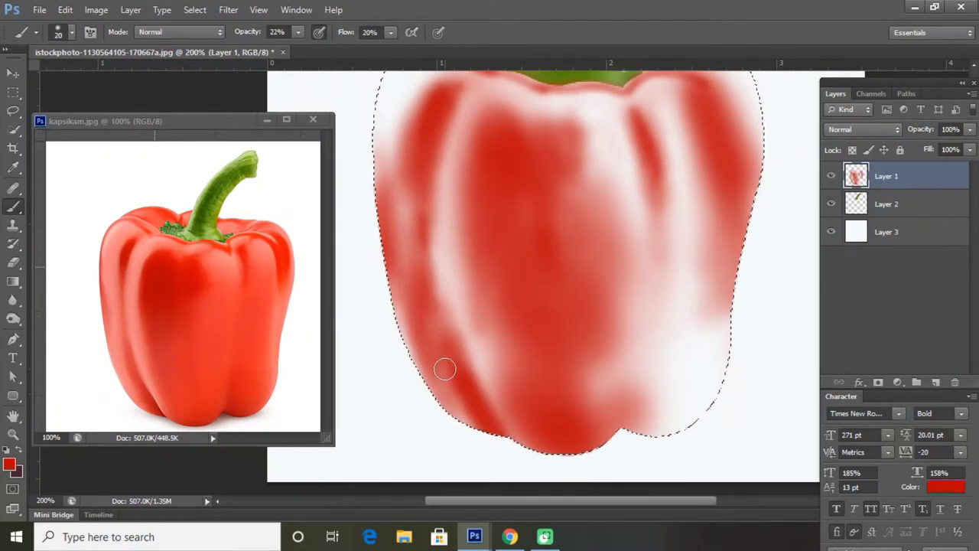
# Darken the left edge, top rim, central band and lower body with red
pyautogui.moveTo(389, 273); pyautogui.dragTo(485, 219)
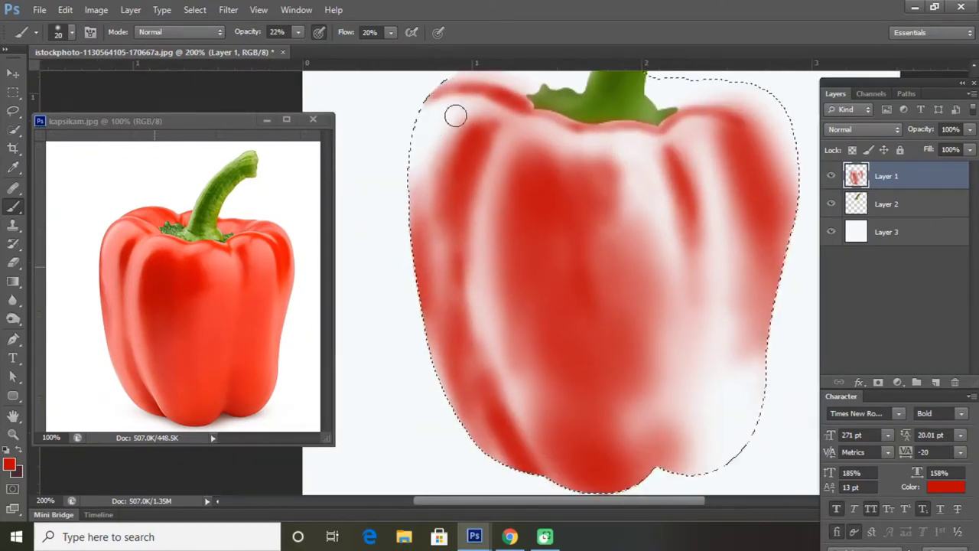
pyautogui.moveTo(454, 114); pyautogui.dragTo(435, 264)
pyautogui.moveTo(427, 135)
pyautogui.mouseDown()
pyautogui.moveTo(490, 102)
pyautogui.moveTo(513, 144)
pyautogui.moveTo(518, 212)
pyautogui.mouseUp()
pyautogui.moveTo(446, 220)
pyautogui.mouseDown()
pyautogui.moveTo(472, 389)
pyautogui.moveTo(518, 467)
pyautogui.moveTo(577, 421)
pyautogui.mouseUp()
pyautogui.moveTo(678, 435)
pyautogui.mouseDown()
pyautogui.moveTo(654, 325)
pyautogui.moveTo(680, 345)
pyautogui.moveTo(661, 398)
pyautogui.mouseUp()
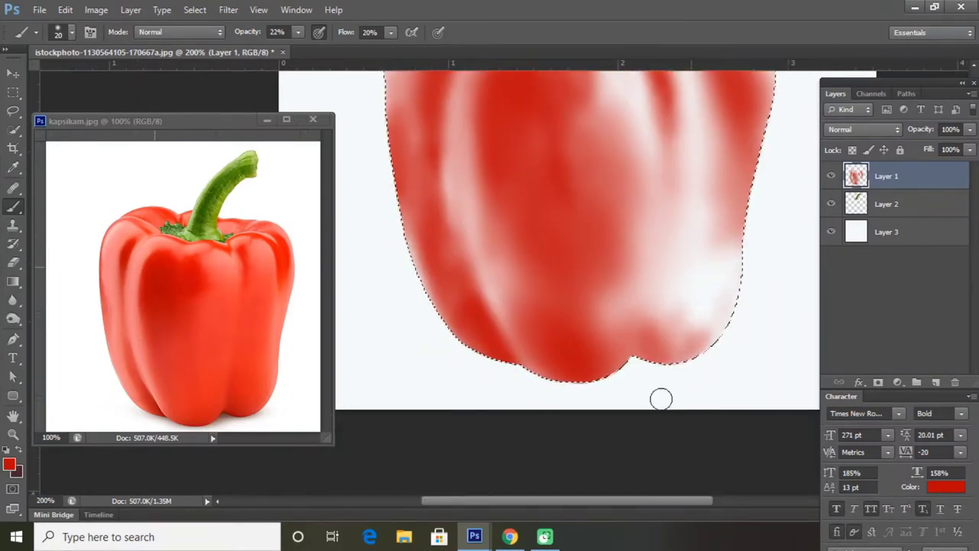
pyautogui.moveTo(664, 345)
pyautogui.mouseDown()
pyautogui.moveTo(634, 339)
pyautogui.moveTo(647, 350)
pyautogui.moveTo(689, 283)
pyautogui.mouseUp()
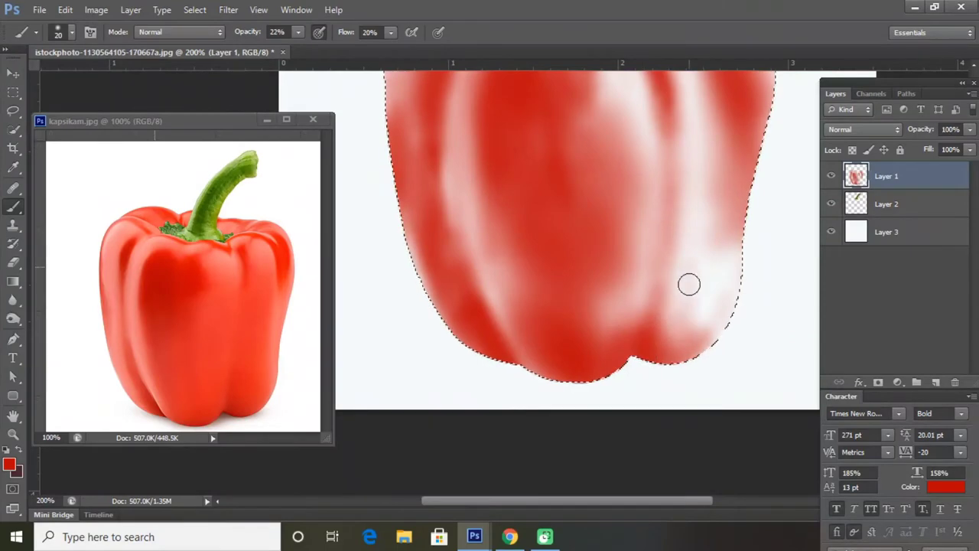
# Zoom and pan around the pepper, then darken patches with soft red
pyautogui.hotkey('ctrl', '-')
pyautogui.hotkey('ctrl', '+')
pyautogui.hotkey('ctrl', '+')
pyautogui.scroll(2, 467, 192)
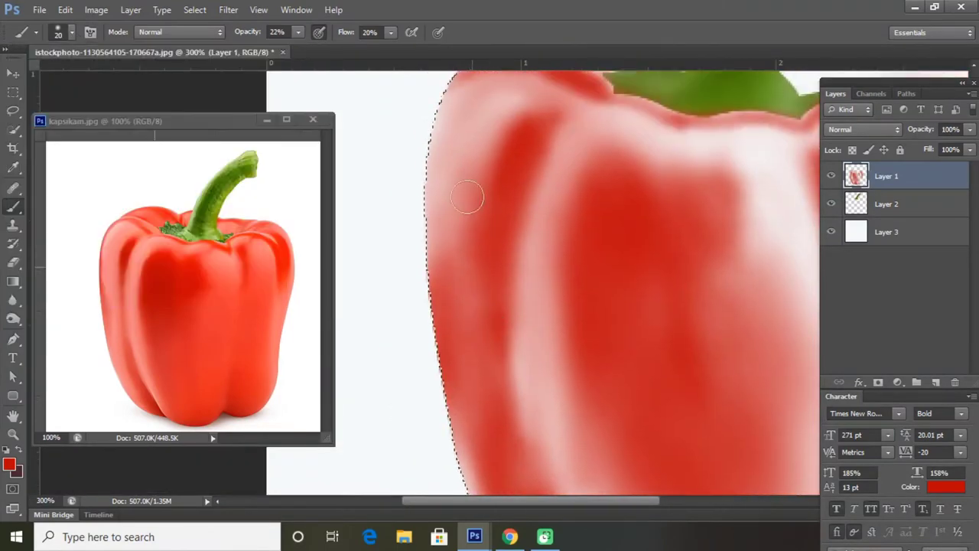
pyautogui.scroll(-2, 477, 411)
pyautogui.scroll(-2, 470, 282)
pyautogui.hscroll(1, 445, 260)
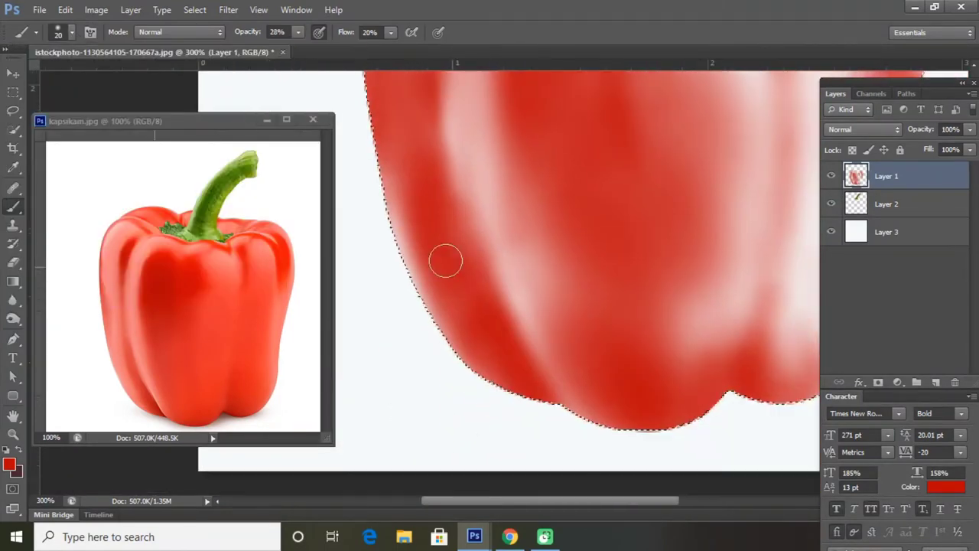
pyautogui.hotkey('ctrl', '-')
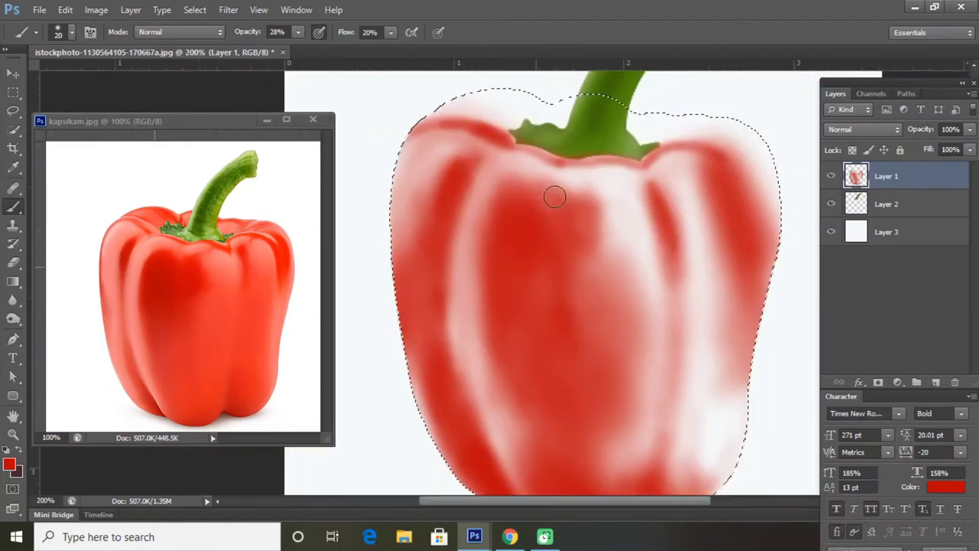
pyautogui.moveTo(490, 287)
pyautogui.mouseDown()
pyautogui.moveTo(528, 448)
pyautogui.moveTo(591, 370)
pyautogui.mouseUp()
# Darken more of the body with a size 35 brush and check the whole pepper
pyautogui.press(']')
pyautogui.press(']')
pyautogui.press(']')
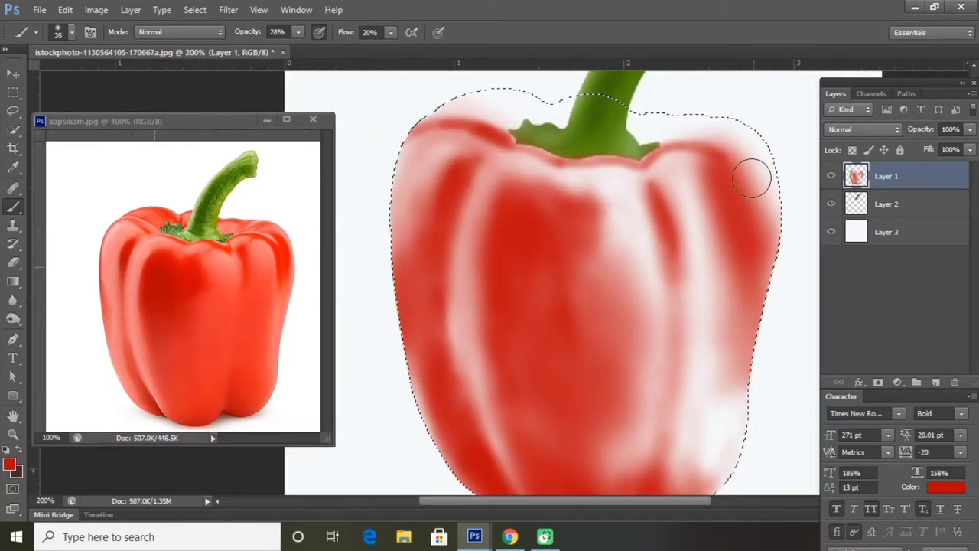
pyautogui.moveTo(749, 171)
pyautogui.mouseDown()
pyautogui.moveTo(663, 283)
pyautogui.moveTo(559, 208)
pyautogui.moveTo(485, 371)
pyautogui.moveTo(452, 127)
pyautogui.moveTo(441, 183)
pyautogui.moveTo(546, 356)
pyautogui.moveTo(695, 262)
pyautogui.moveTo(691, 334)
pyautogui.moveTo(764, 230)
pyautogui.moveTo(749, 258)
pyautogui.moveTo(535, 386)
pyautogui.moveTo(660, 277)
pyautogui.moveTo(638, 310)
pyautogui.moveTo(640, 372)
pyautogui.moveTo(653, 254)
pyautogui.moveTo(681, 357)
pyautogui.moveTo(666, 398)
pyautogui.moveTo(690, 354)
pyautogui.moveTo(716, 207)
pyautogui.moveTo(709, 368)
pyautogui.mouseUp()
pyautogui.scroll(-3, 749, 258)
pyautogui.scroll(4, 704, 271)
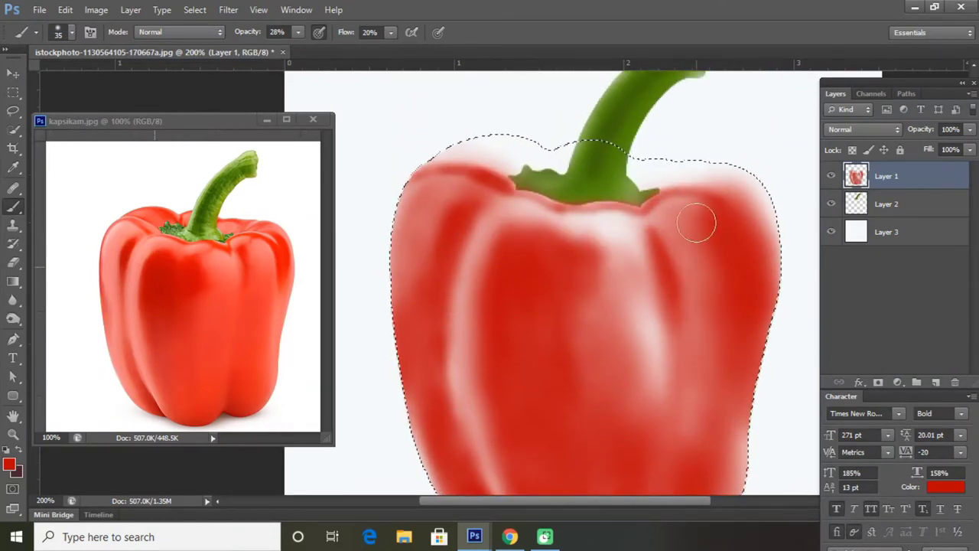
pyautogui.hotkey('ctrl', '-')
pyautogui.hotkey('ctrl', '+')
# Raise brush opacity to 46% and paint red over the remaining highlights
pyautogui.scroll(-3, 525, 225)
pyautogui.click(298, 32)
pyautogui.moveTo(298, 48); pyautogui.dragTo(311, 49)
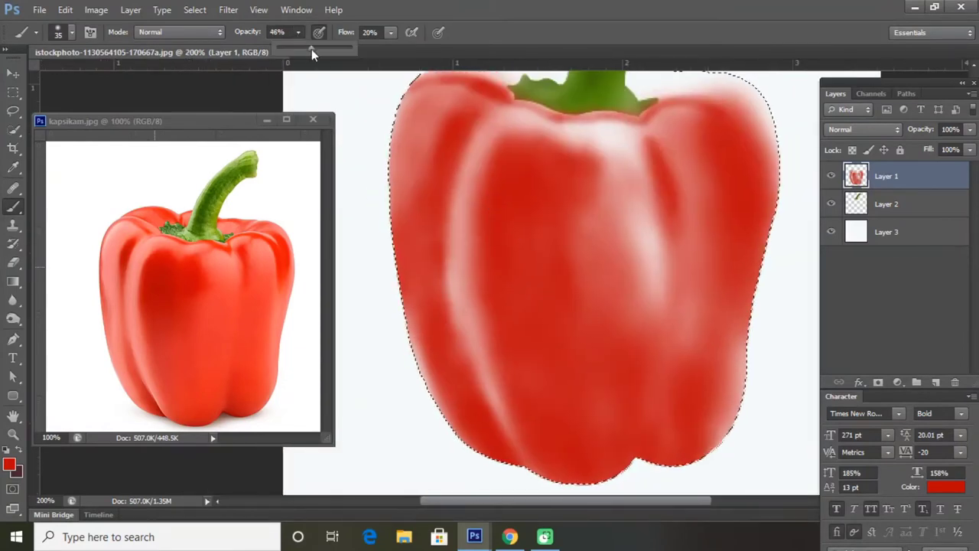
pyautogui.moveTo(511, 206)
pyautogui.mouseDown()
pyautogui.moveTo(529, 256)
pyautogui.moveTo(670, 424)
pyautogui.moveTo(722, 144)
pyautogui.moveTo(695, 319)
pyautogui.moveTo(584, 161)
pyautogui.moveTo(417, 308)
pyautogui.moveTo(494, 387)
pyautogui.mouseUp()
# At 300% zoom, darken the area below the stem and along the top edge
pyautogui.hotkey('ctrl', '-')
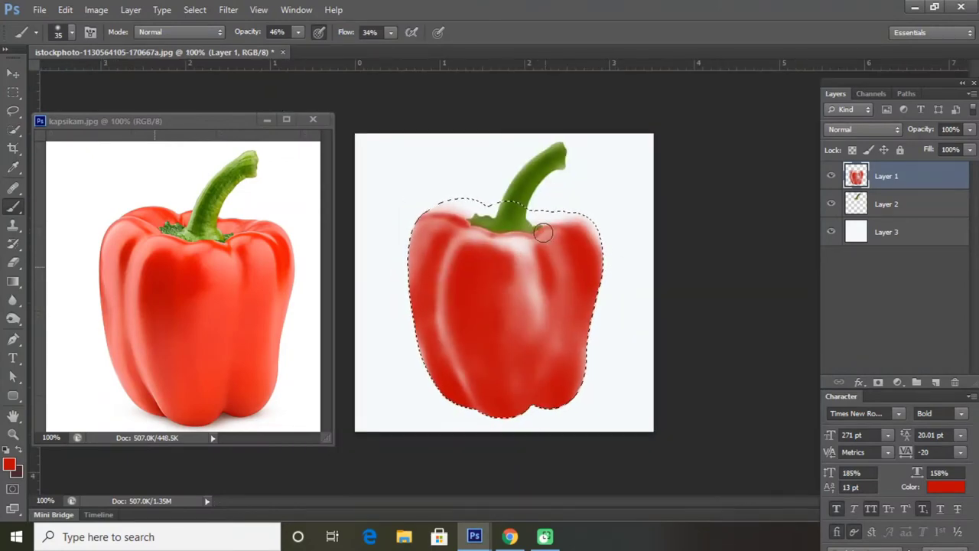
pyautogui.hotkey('ctrl', '+')
pyautogui.hotkey('ctrl', '+')
pyautogui.moveTo(544, 176); pyautogui.dragTo(577, 175)
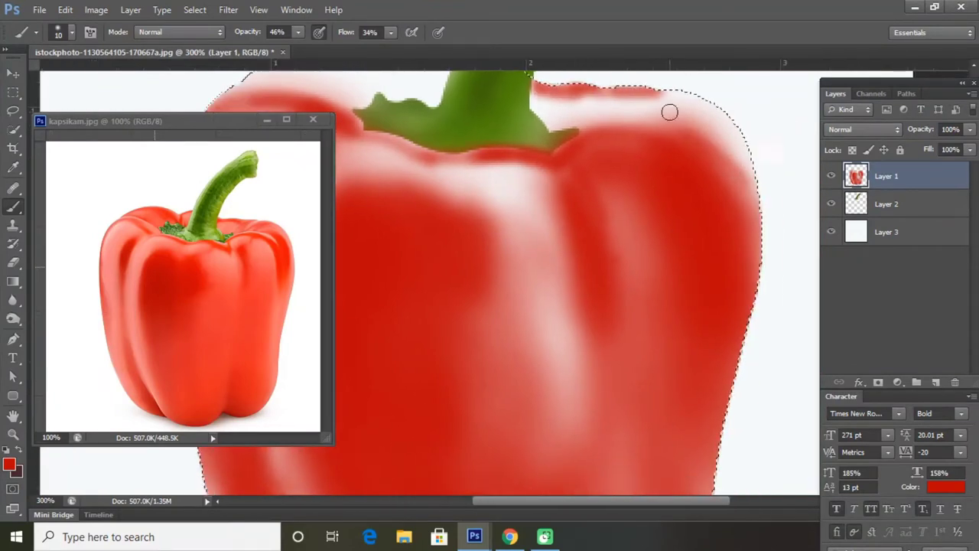
pyautogui.moveTo(748, 129); pyautogui.dragTo(671, 109)
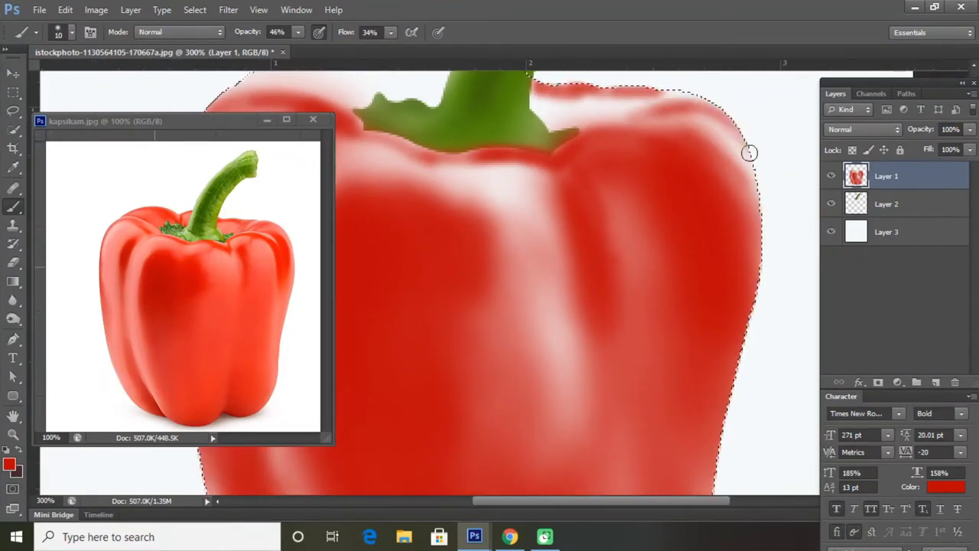
pyautogui.moveTo(746, 213); pyautogui.dragTo(891, 254)
pyautogui.moveTo(540, 142)
pyautogui.mouseDown()
pyautogui.moveTo(415, 109)
pyautogui.moveTo(475, 115)
pyautogui.moveTo(541, 141)
pyautogui.moveTo(519, 123)
pyautogui.mouseUp()
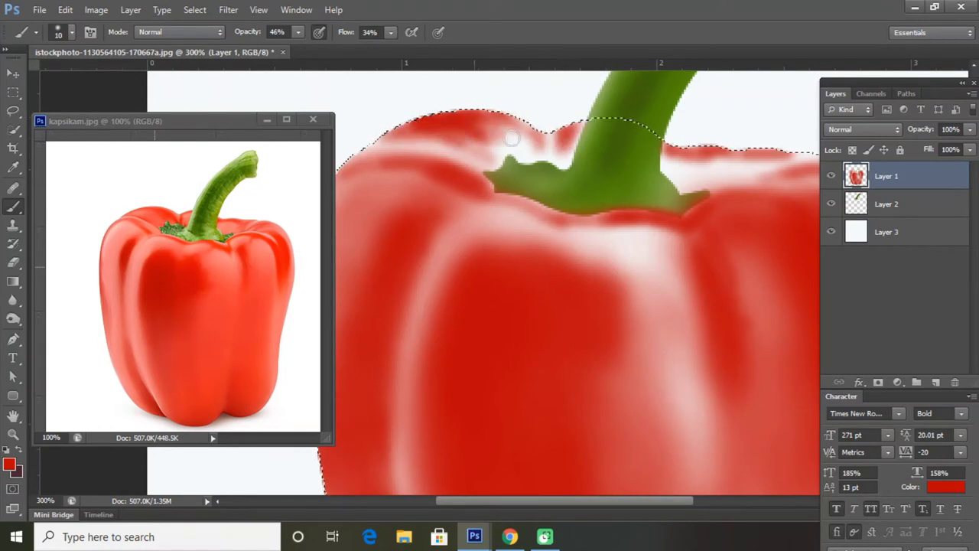
# Paint red over the top-left highlights and along the left edge
pyautogui.moveTo(376, 165)
pyautogui.mouseDown()
pyautogui.moveTo(453, 157)
pyautogui.moveTo(405, 230)
pyautogui.moveTo(459, 153)
pyautogui.moveTo(464, 307)
pyautogui.moveTo(524, 163)
pyautogui.moveTo(393, 229)
pyautogui.moveTo(393, 360)
pyautogui.mouseUp()
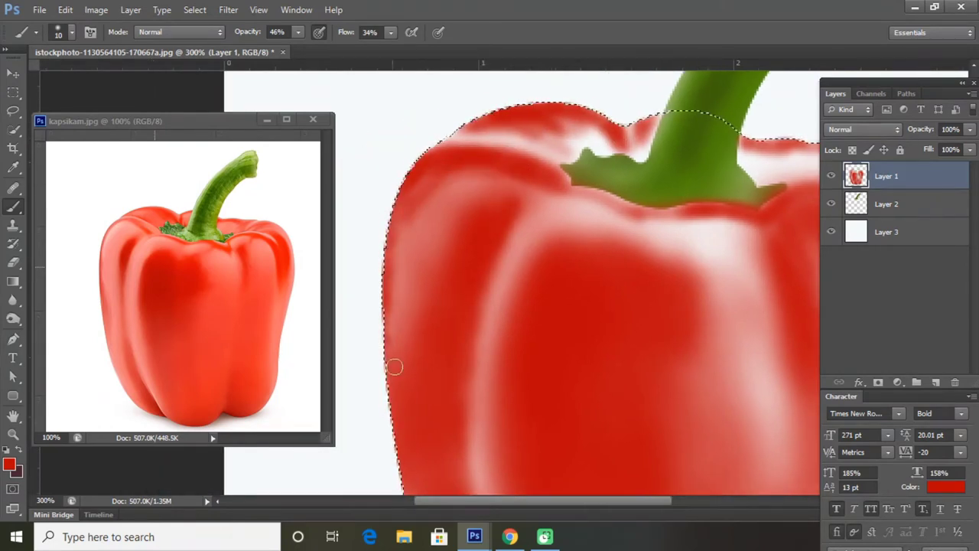
pyautogui.moveTo(424, 267); pyautogui.dragTo(435, 160)
pyautogui.hotkey('ctrl', '1')
pyautogui.hotkey('ctrl', '+')
pyautogui.hotkey('ctrl', '+')
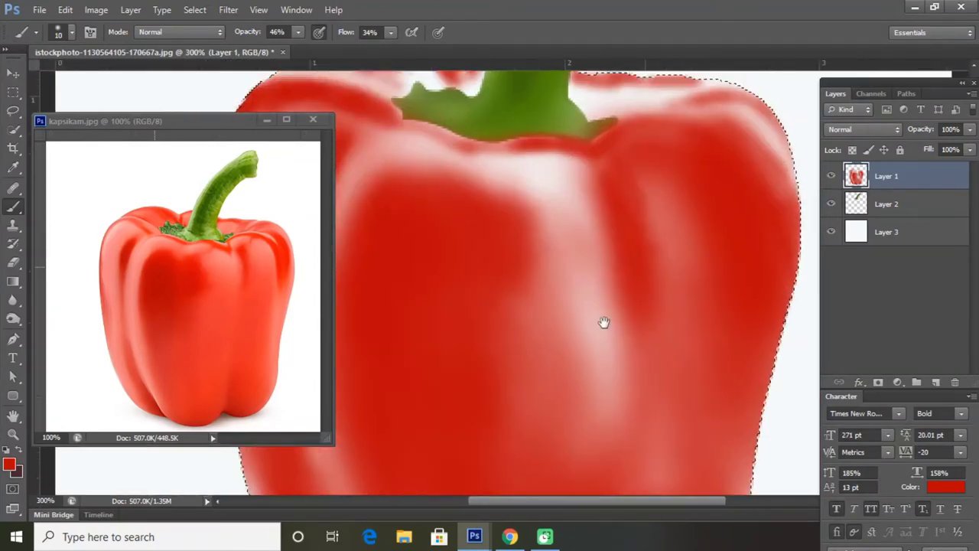
# Lower brush opacity to about 18% and flow to 19%, then darken the central highlights
pyautogui.moveTo(298, 32); pyautogui.dragTo(274, 48)
pyautogui.moveTo(390, 32); pyautogui.dragTo(381, 48)
pyautogui.press(']')
pyautogui.press(']')
pyautogui.press(']')
pyautogui.press('1')
pyautogui.press('8')
pyautogui.moveTo(505, 191)
pyautogui.mouseDown()
pyautogui.moveTo(536, 321)
pyautogui.moveTo(542, 291)
pyautogui.moveTo(581, 390)
pyautogui.mouseUp()
pyautogui.moveTo(497, 169)
pyautogui.mouseDown()
pyautogui.moveTo(458, 354)
pyautogui.moveTo(362, 91)
pyautogui.mouseUp()
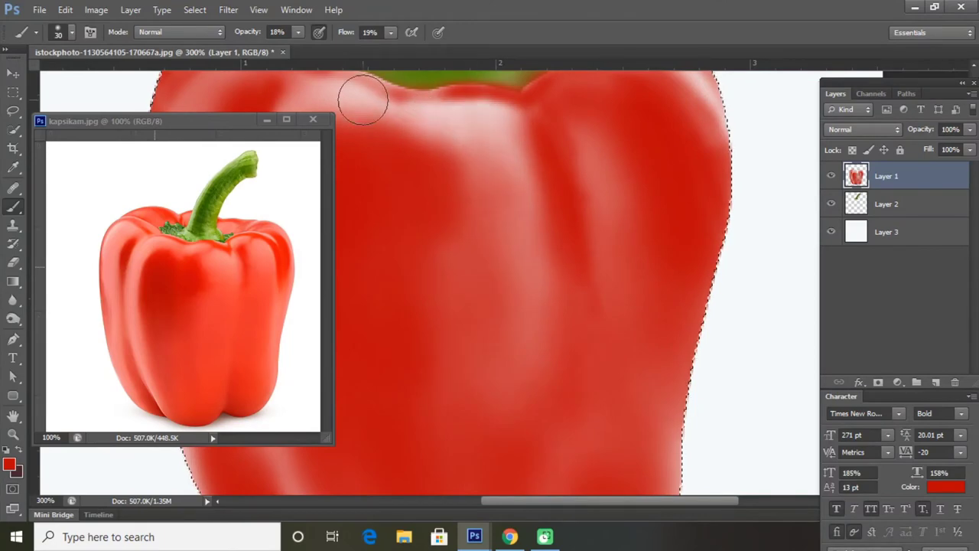
# Paint red near the top-left shoulder and darken the edge just below the stem base
pyautogui.scroll(3, 625, 284)
pyautogui.moveTo(624, 284)
pyautogui.mouseDown()
pyautogui.moveTo(561, 142)
pyautogui.moveTo(727, 283)
pyautogui.mouseUp()
pyautogui.hscroll(-5, 574, 203)
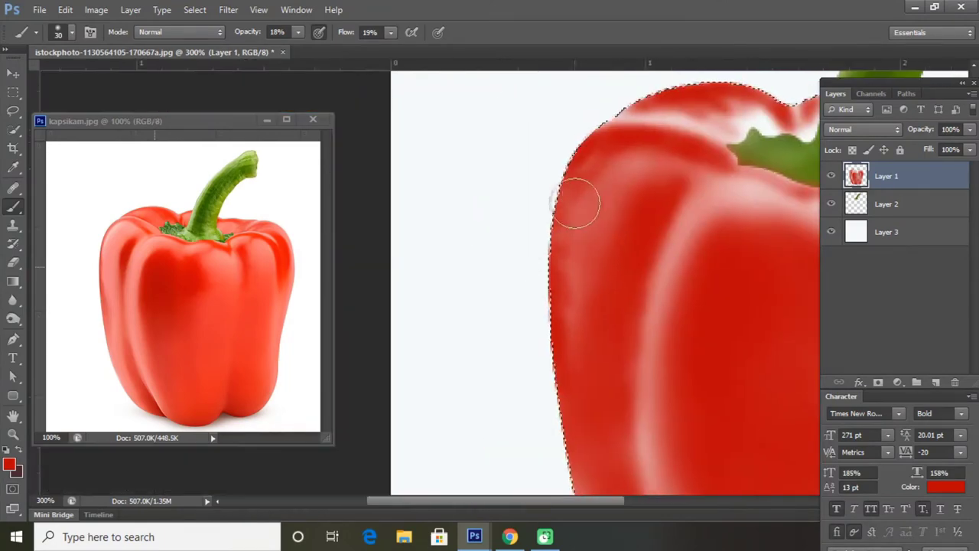
pyautogui.scroll(3, 564, 376)
pyautogui.moveTo(436, 299)
pyautogui.mouseDown()
pyautogui.moveTo(496, 266)
pyautogui.moveTo(666, 251)
pyautogui.moveTo(564, 286)
pyautogui.moveTo(579, 316)
pyautogui.moveTo(475, 264)
pyautogui.mouseUp()
pyautogui.hscroll(5, 564, 286)
pyautogui.hscroll(-5, 475, 264)
pyautogui.scroll(-3, 475, 264)
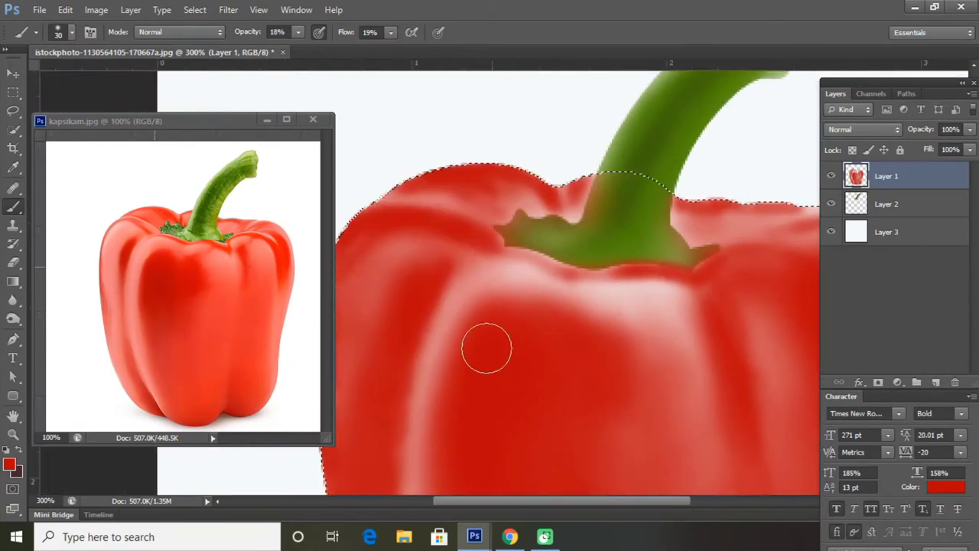
pyautogui.moveTo(390, 32); pyautogui.dragTo(399, 37)
pyautogui.moveTo(518, 254); pyautogui.dragTo(634, 285)
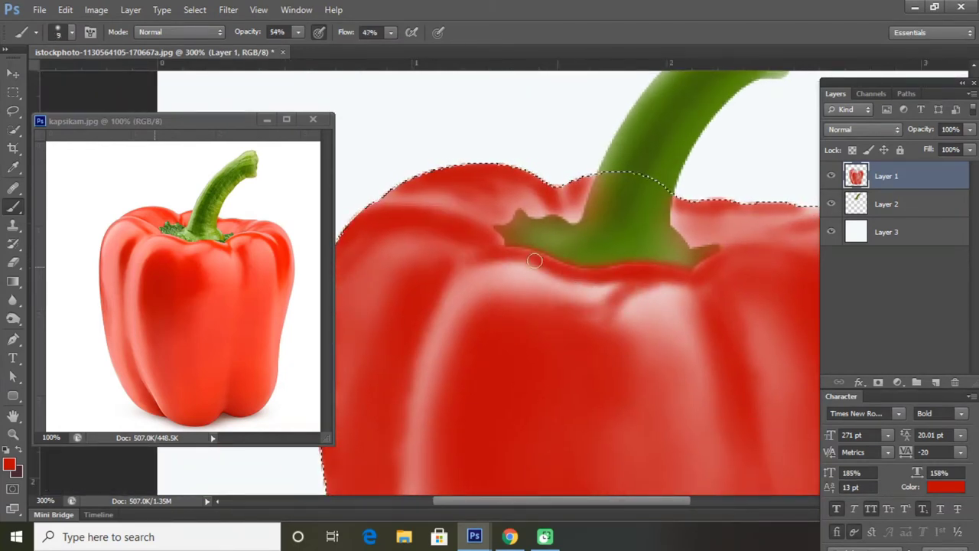
# Pan around the stem area and add a small red stroke with a smaller brush
pyautogui.scroll(-1, 497, 326)
pyautogui.scroll(-1, 496, 327)
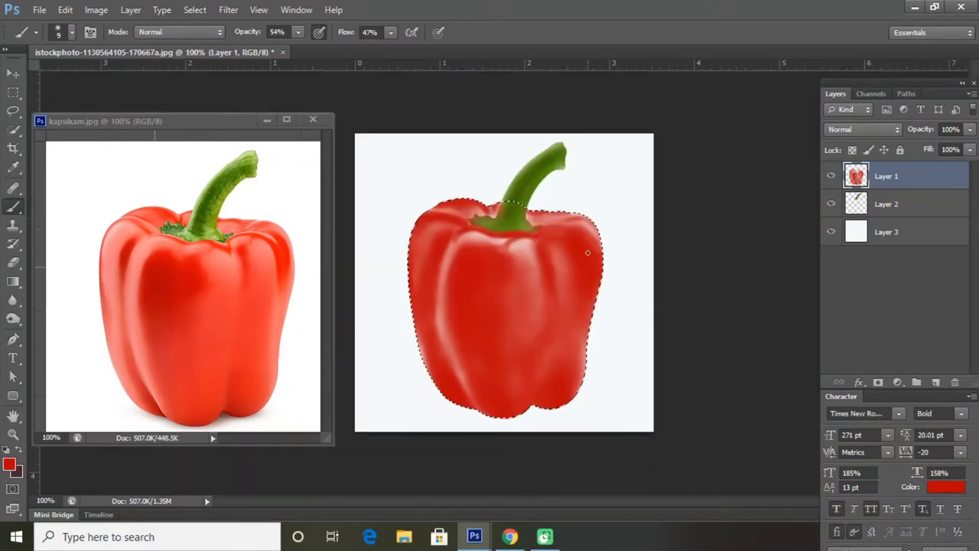
pyautogui.scroll(1, 588, 252)
pyautogui.scroll(1, 590, 163)
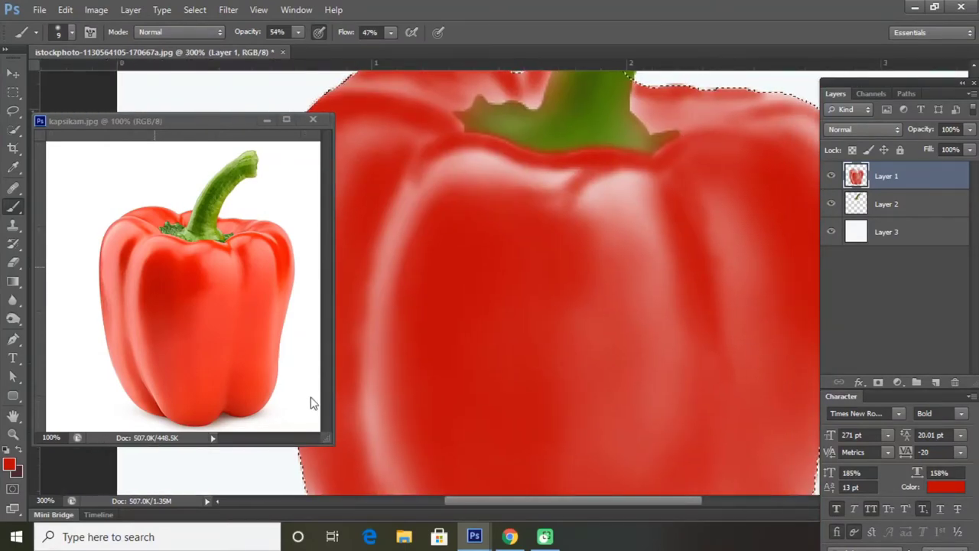
pyautogui.scroll(-5, 609, 367)
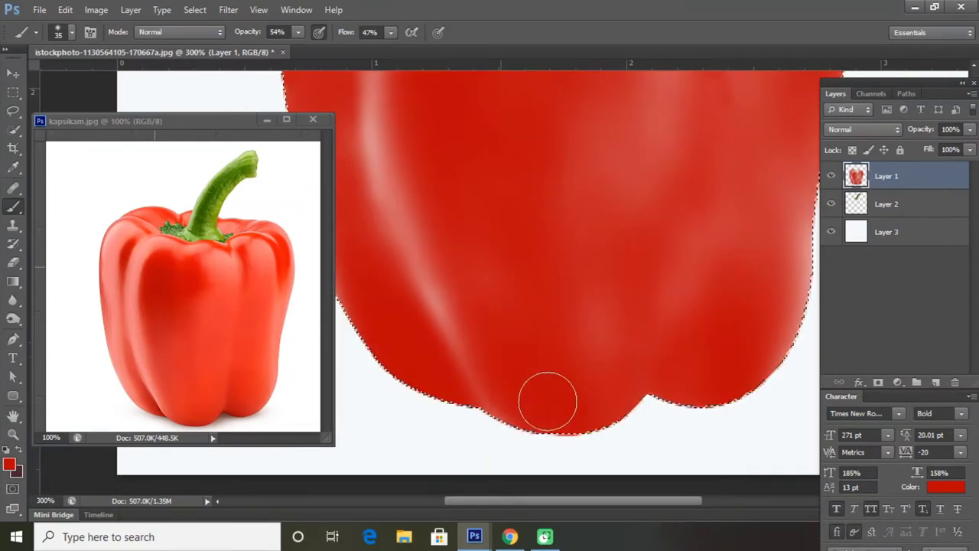
pyautogui.hscroll(3, 546, 400)
pyautogui.scroll(3, 613, 413)
pyautogui.scroll(1, 699, 277)
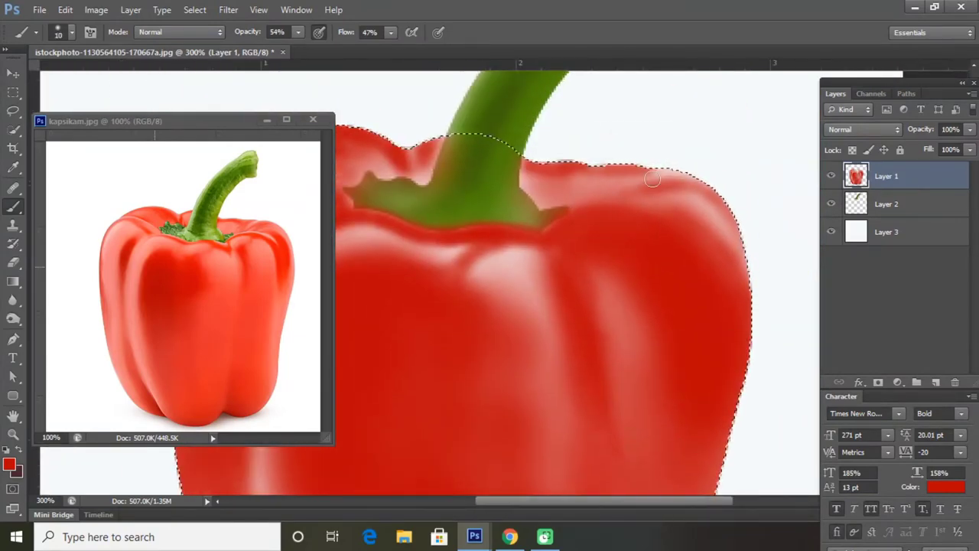
pyautogui.press('[')
pyautogui.press('[')
pyautogui.press('[')
pyautogui.moveTo(558, 166)
pyautogui.mouseDown()
pyautogui.moveTo(612, 172)
pyautogui.moveTo(551, 186)
pyautogui.mouseUp()
# Darken the pale highlight along the pepper's top edge and check the whole pepper
pyautogui.scroll(1, 663, 273)
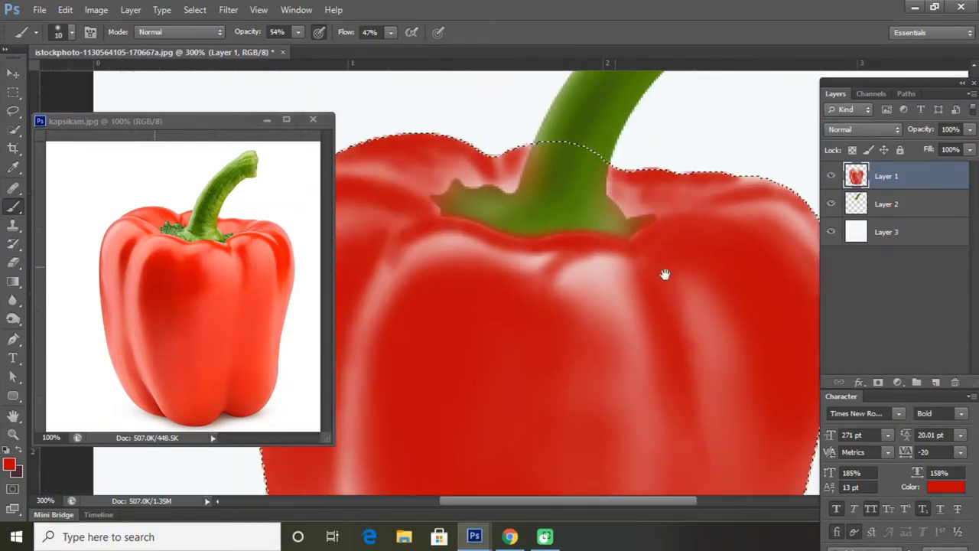
pyautogui.hscroll(-3, 447, 201)
pyautogui.moveTo(447, 201); pyautogui.dragTo(606, 220)
pyautogui.hotkey('ctrl', '1')
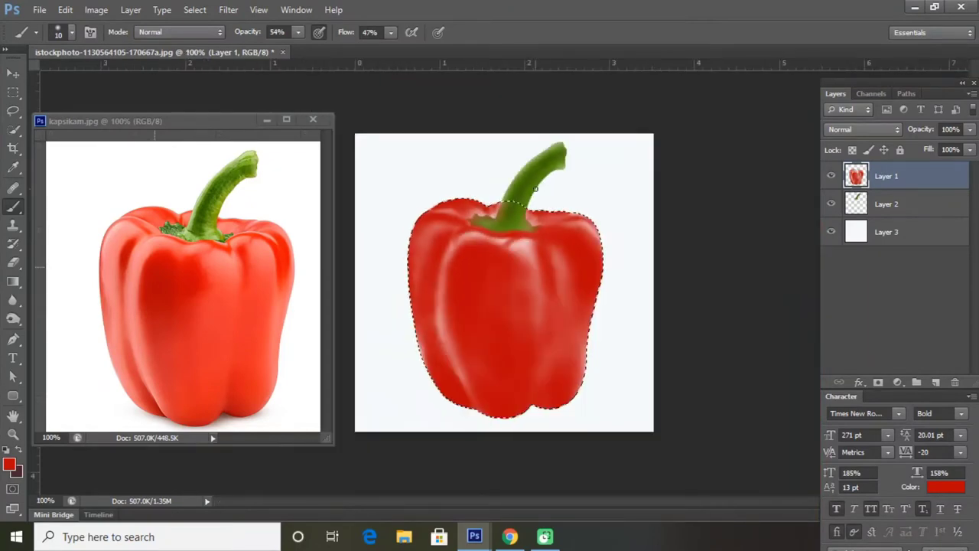
pyautogui.hotkey('ctrl', '+')
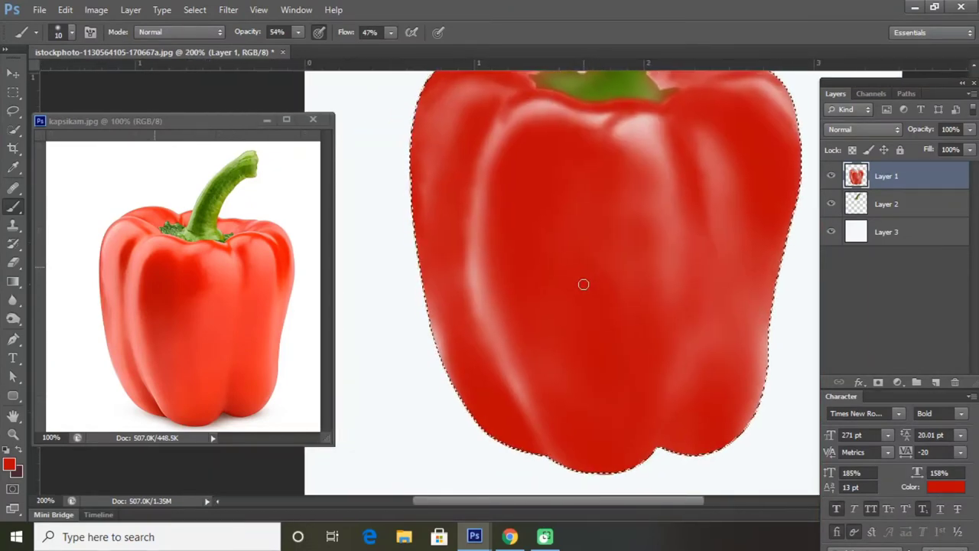
# Sample a light pink from the reference and set the brush to 28% opacity, 25% flow
pyautogui.keyDown('alt'); pyautogui.click(463, 302); pyautogui.keyUp('alt')
pyautogui.press(']')
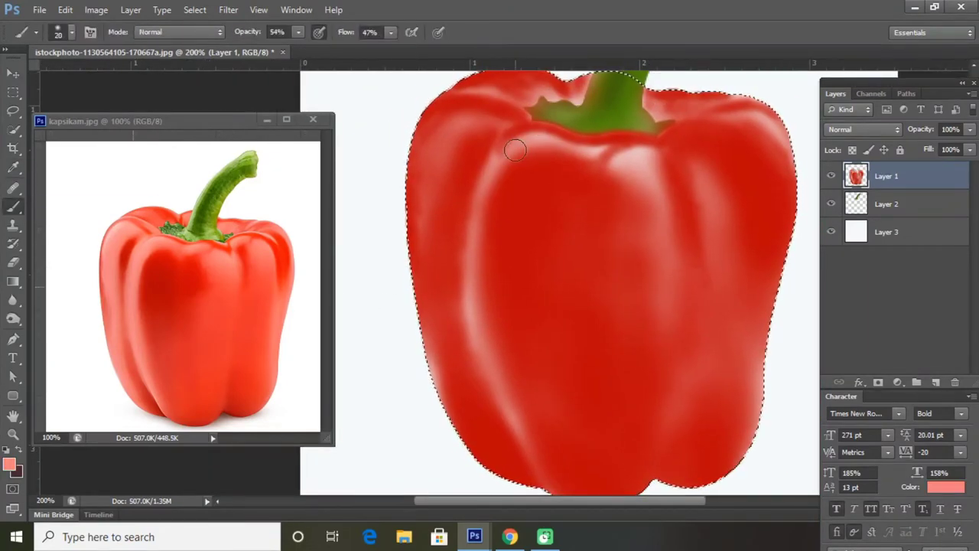
pyautogui.moveTo(298, 49); pyautogui.dragTo(279, 48)
pyautogui.click(390, 32)
pyautogui.moveTo(386, 48); pyautogui.dragTo(369, 48)
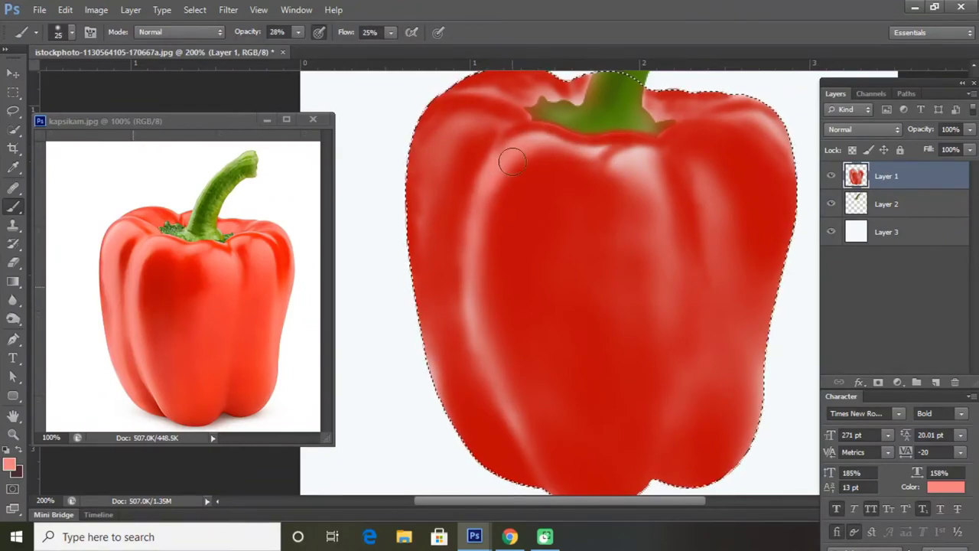
# Paint a light pink highlight down the pepper's left edge with a size 20 brush
pyautogui.scroll(1, 507, 337)
pyautogui.scroll(1, 528, 229)
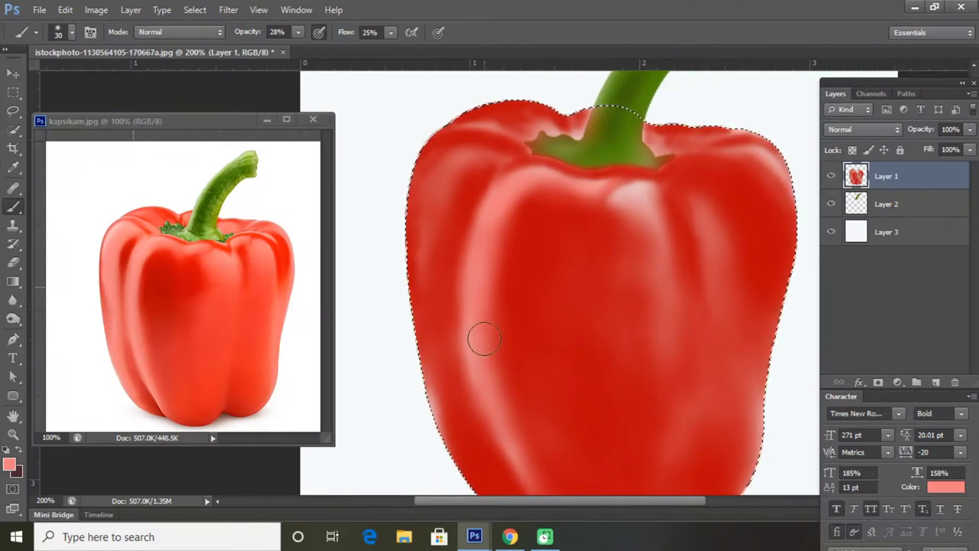
pyautogui.press('[')
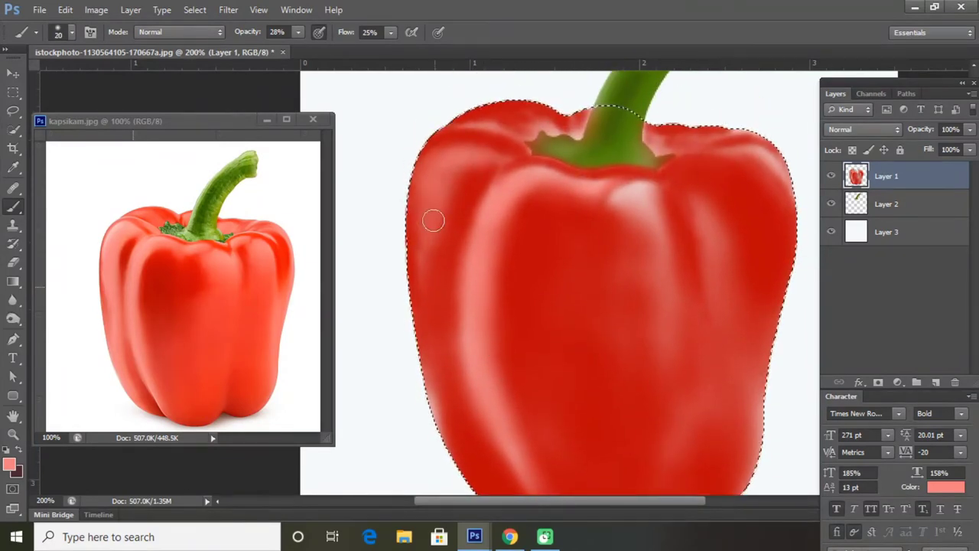
pyautogui.moveTo(433, 220); pyautogui.dragTo(445, 349)
pyautogui.scroll(-2, 442, 318)
pyautogui.keyDown('alt'); pyautogui.click(254, 285); pyautogui.keyUp('alt')
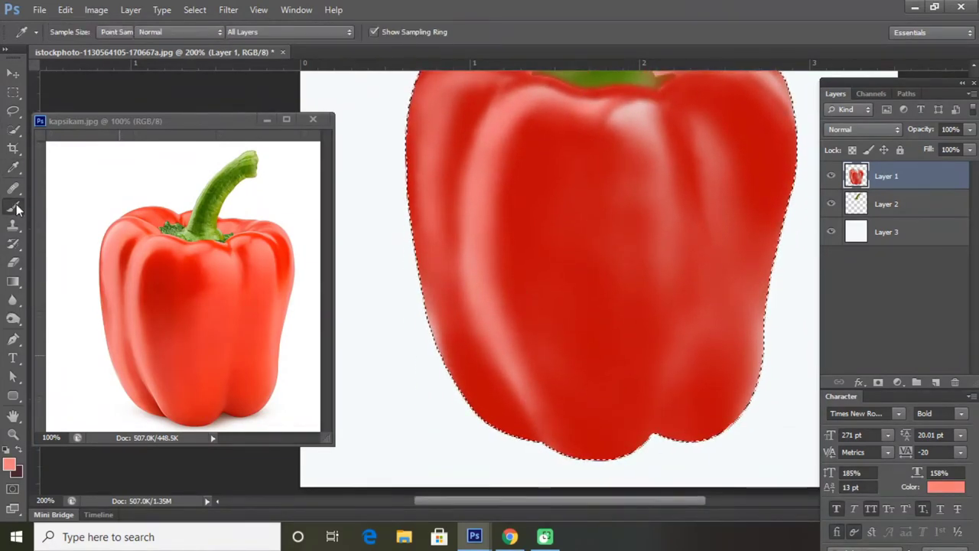
# Set the brush to size 25, 24% opacity, 15% flow and soften the upper right
pyautogui.press(']')
pyautogui.scroll(1, 442, 325)
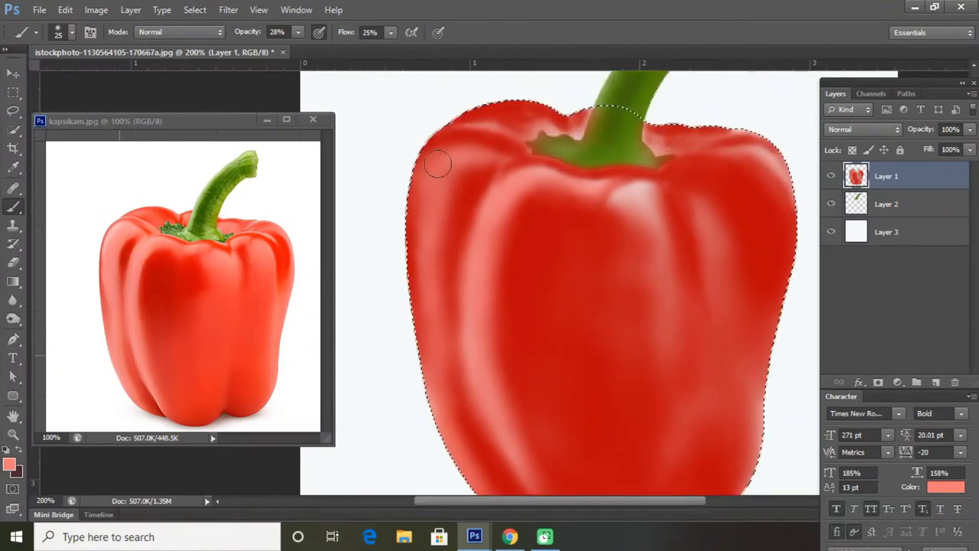
pyautogui.press('2')
pyautogui.press('4')
pyautogui.hotkey('shift', '1')
pyautogui.hotkey('shift', '5')
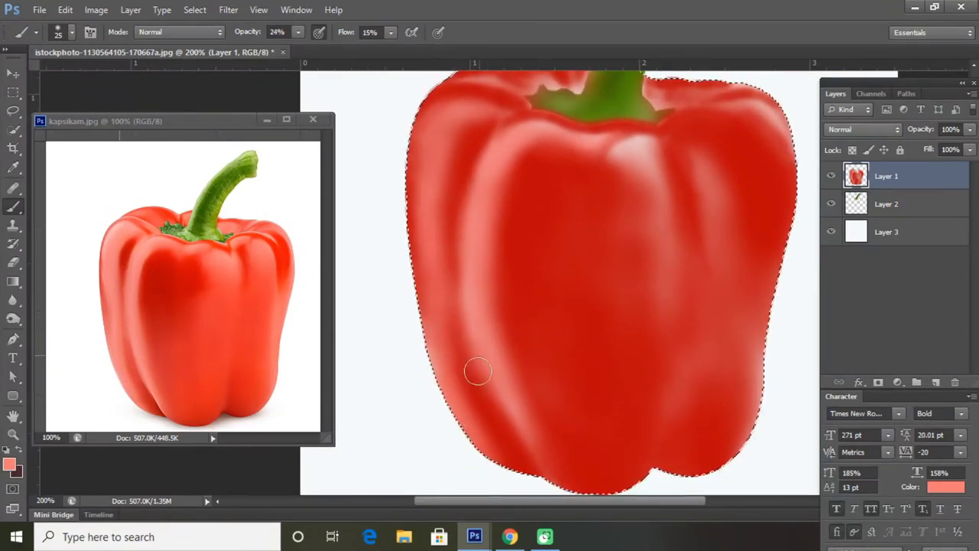
pyautogui.scroll(-1, 477, 371)
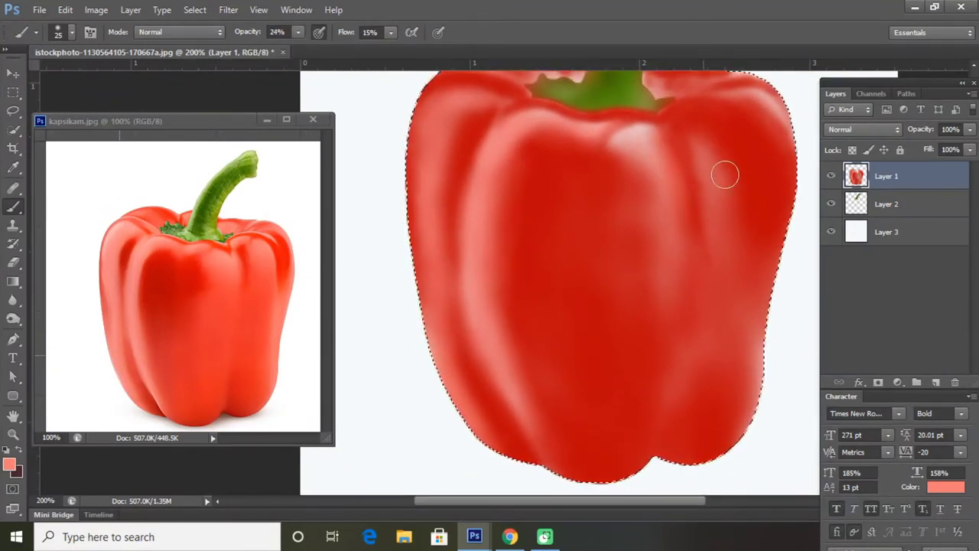
pyautogui.moveTo(724, 175)
pyautogui.mouseDown()
pyautogui.moveTo(754, 138)
pyautogui.moveTo(727, 148)
pyautogui.moveTo(759, 230)
pyautogui.mouseUp()
# Brush soft highlights down and across the pepper's right side
pyautogui.scroll(1, 630, 312)
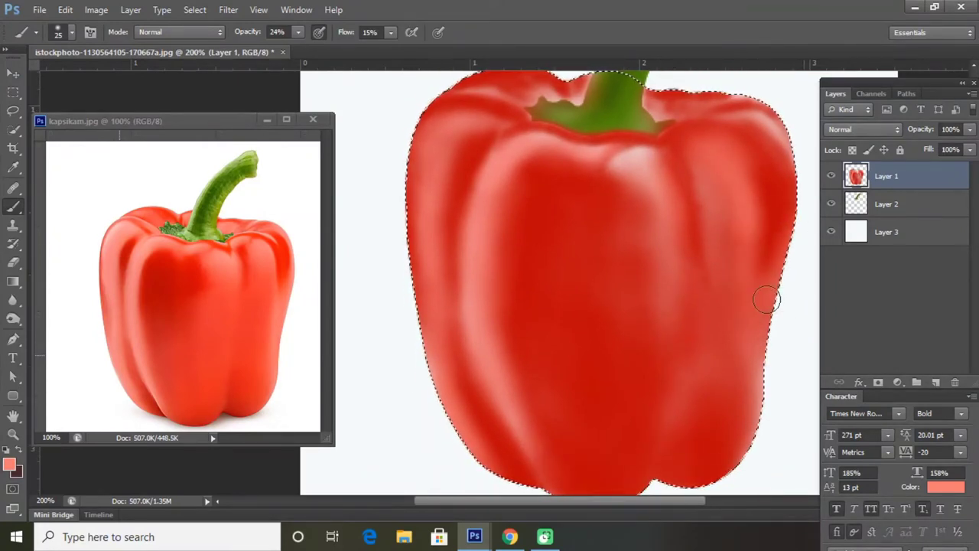
pyautogui.moveTo(696, 193)
pyautogui.mouseDown()
pyautogui.moveTo(672, 221)
pyautogui.moveTo(681, 275)
pyautogui.mouseUp()
pyautogui.hotkey('ctrl', '-')
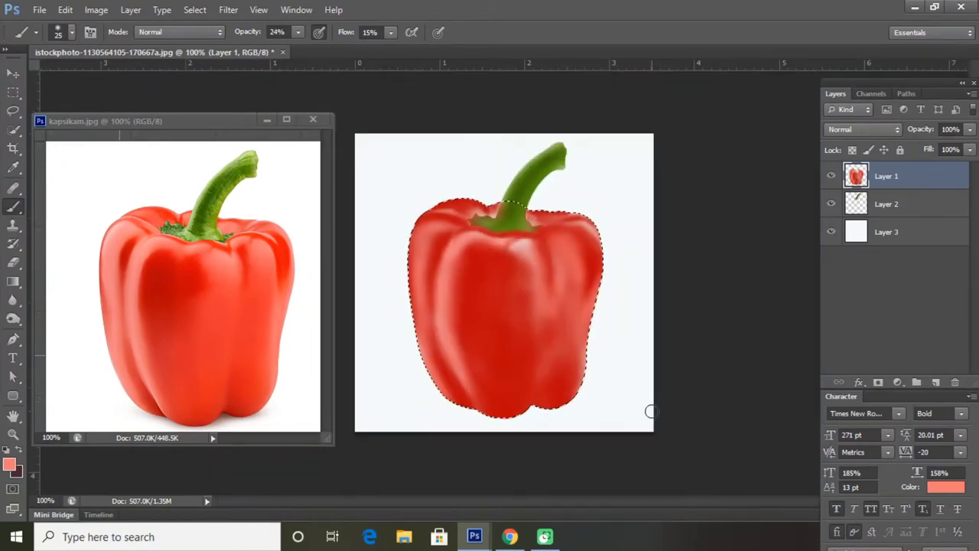
pyautogui.hotkey('ctrl', '+')
pyautogui.moveTo(740, 215); pyautogui.dragTo(633, 323)
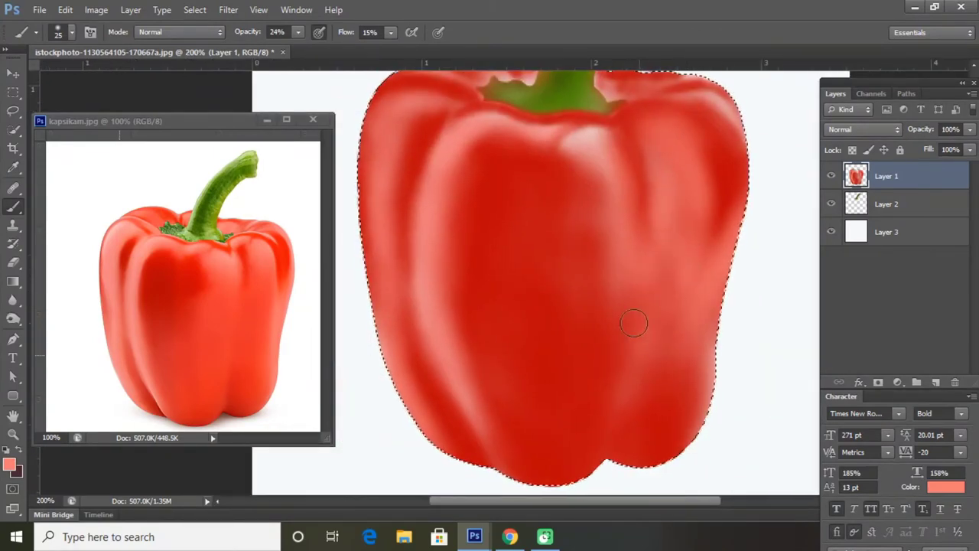
# Sample vivid red and light salmon from the reference and paint lighter strokes on the pepper's lower body
pyautogui.keyDown('alt'); pyautogui.click(209, 339); pyautogui.keyUp('alt')
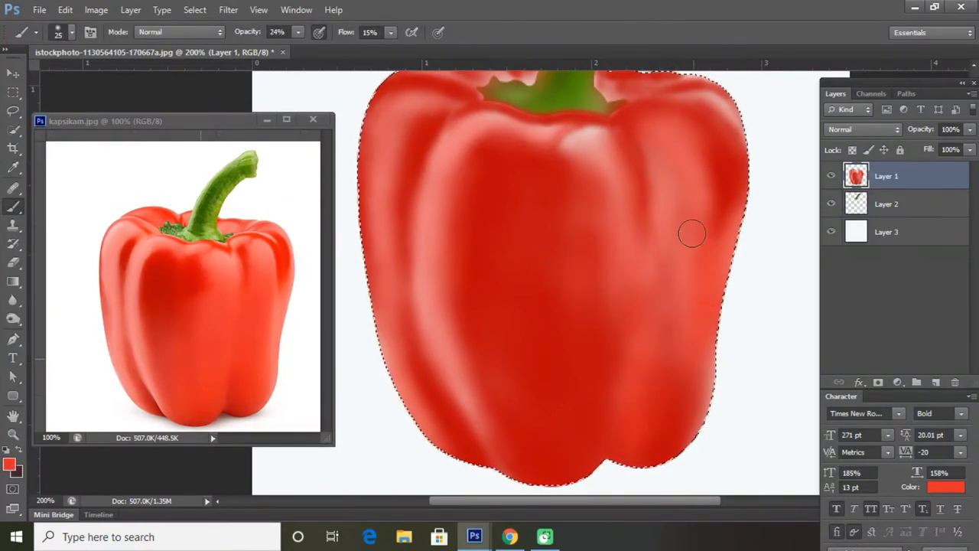
pyautogui.scroll(-2, 426, 255)
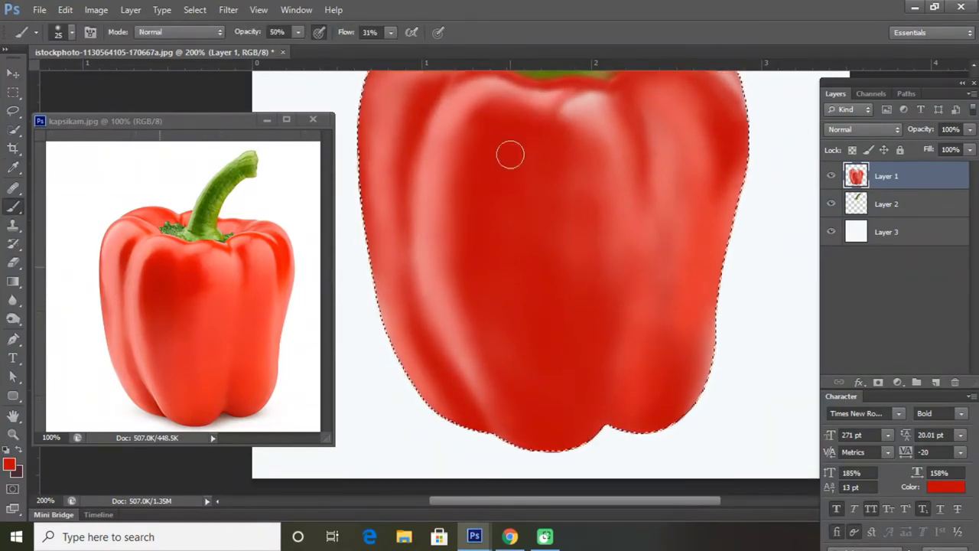
pyautogui.scroll(2, 683, 113)
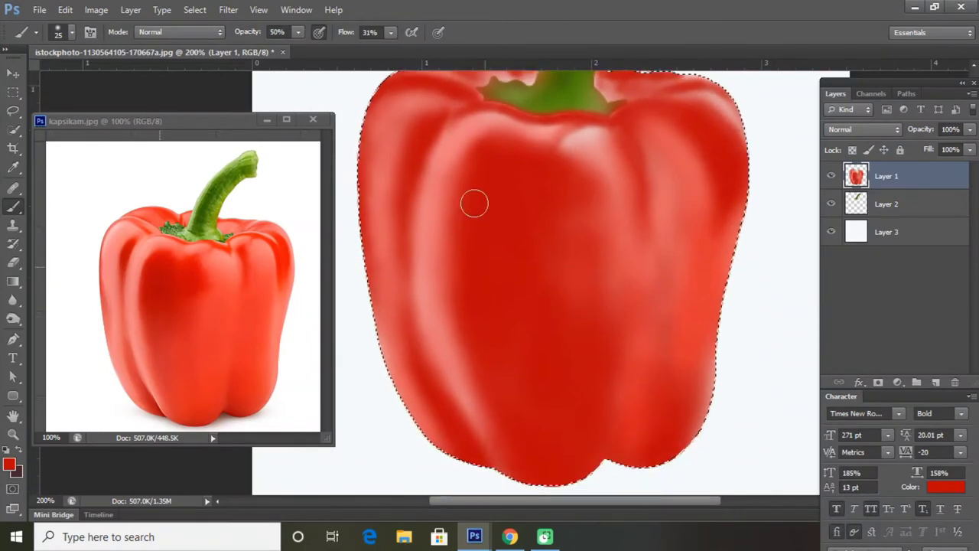
pyautogui.scroll(4, 612, 191)
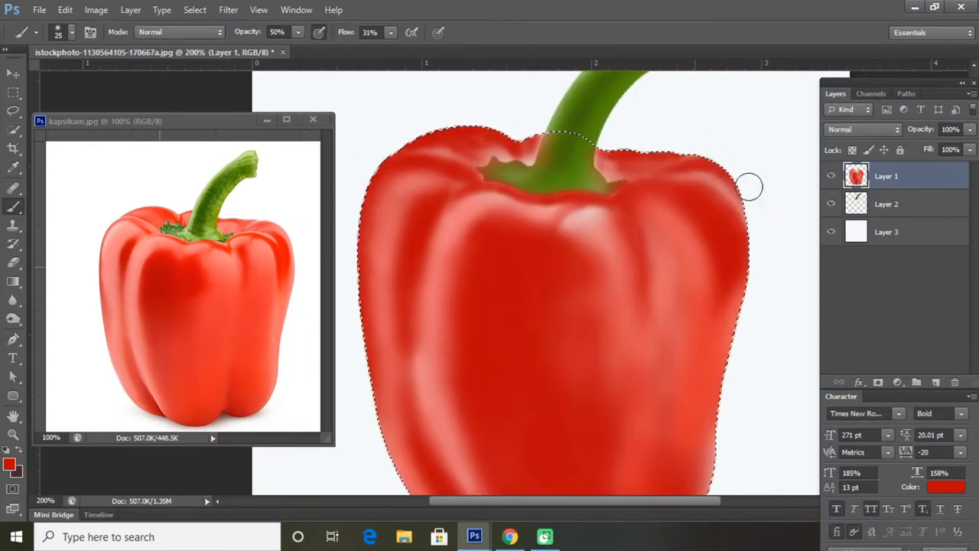
pyautogui.scroll(-3, 749, 186)
pyautogui.scroll(-3, 660, 291)
pyautogui.scroll(2, 666, 302)
pyautogui.scroll(3, 666, 302)
pyautogui.press('i')
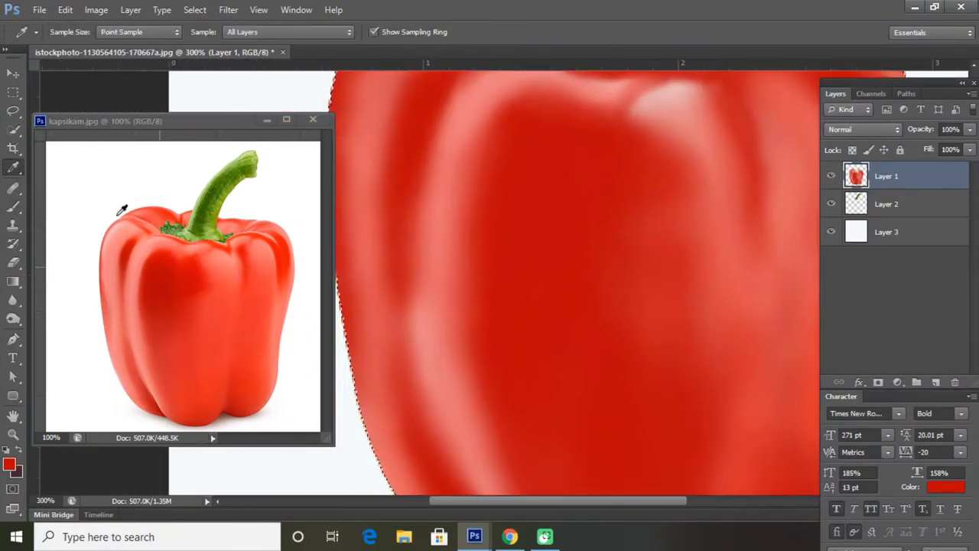
pyautogui.click(119, 215)
pyautogui.press('b')
pyautogui.scroll(-5, 466, 135)
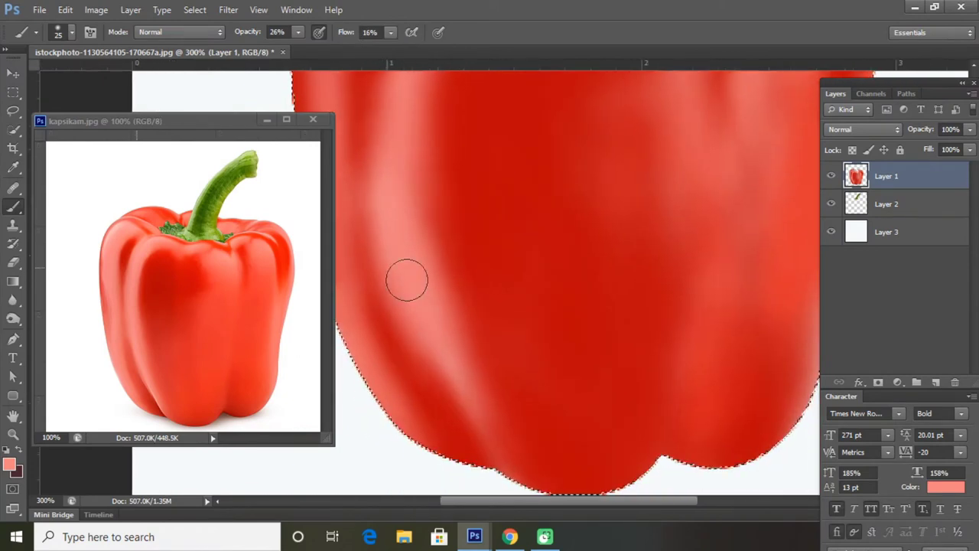
pyautogui.scroll(2, 402, 230)
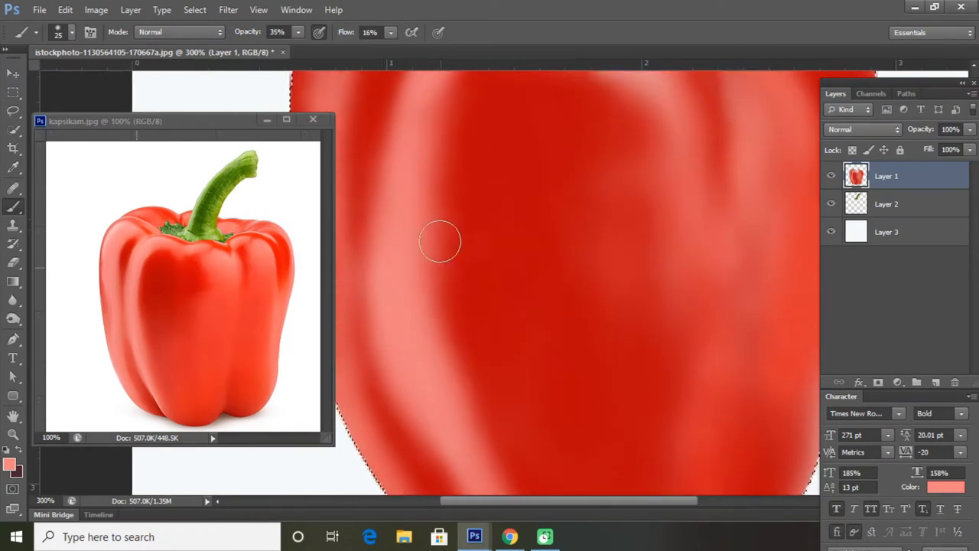
pyautogui.scroll(-1, 494, 304)
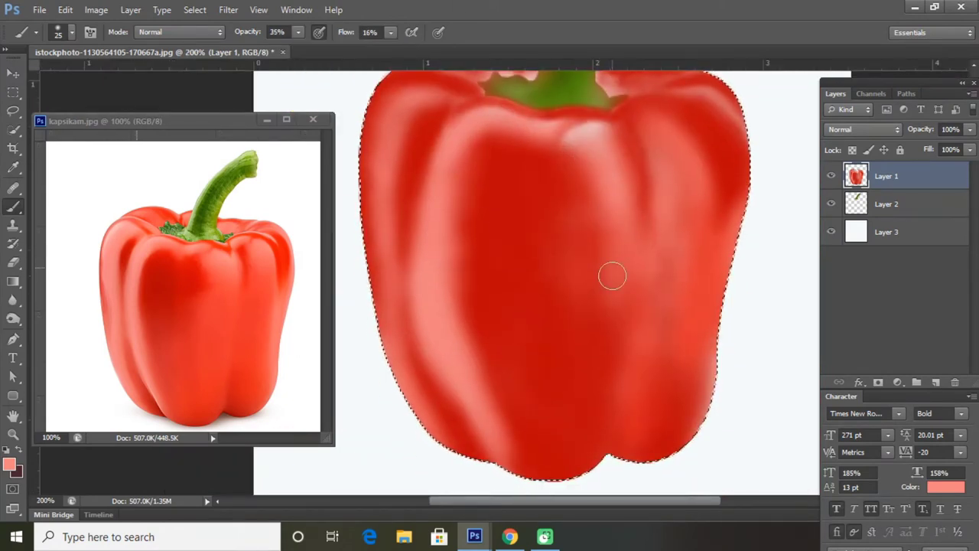
pyautogui.moveTo(609, 465)
pyautogui.mouseDown()
pyautogui.moveTo(515, 393)
pyautogui.moveTo(512, 337)
pyautogui.mouseUp()
# Sample deep reds from the reference and darken the pepper's left-centre and left side
pyautogui.keyDown('alt'); pyautogui.click(479, 216); pyautogui.keyUp('alt')
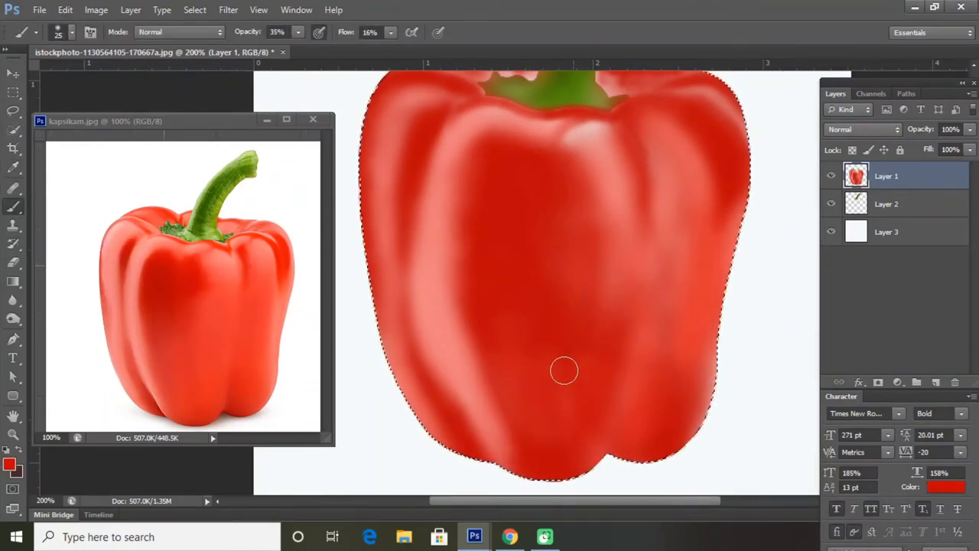
pyautogui.scroll(1, 563, 367)
pyautogui.keyDown('alt'); pyautogui.click(127, 276); pyautogui.keyUp('alt')
pyautogui.scroll(-1, 703, 196)
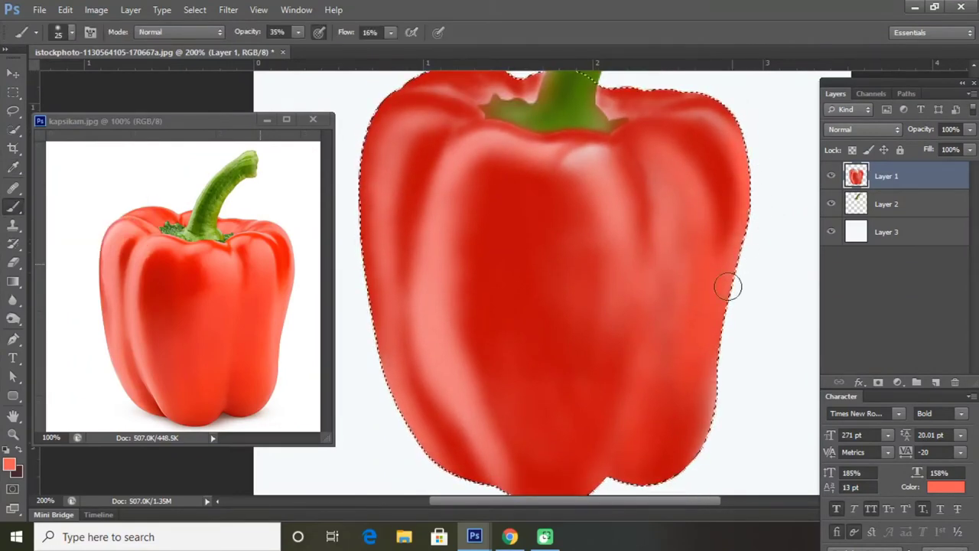
pyautogui.rightClick(13, 207)
pyautogui.keyDown('alt'); pyautogui.click(229, 291); pyautogui.keyUp('alt')
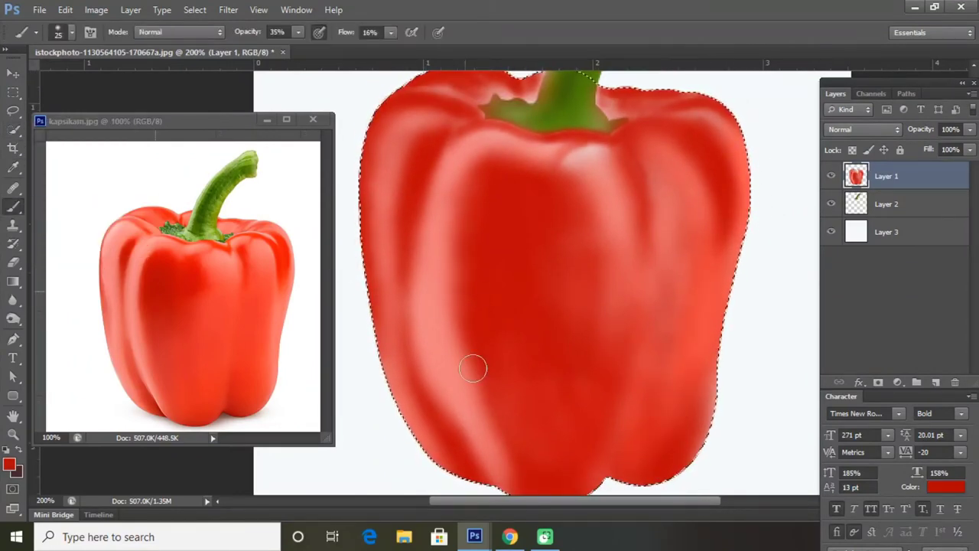
pyautogui.moveTo(475, 179); pyautogui.dragTo(502, 458)
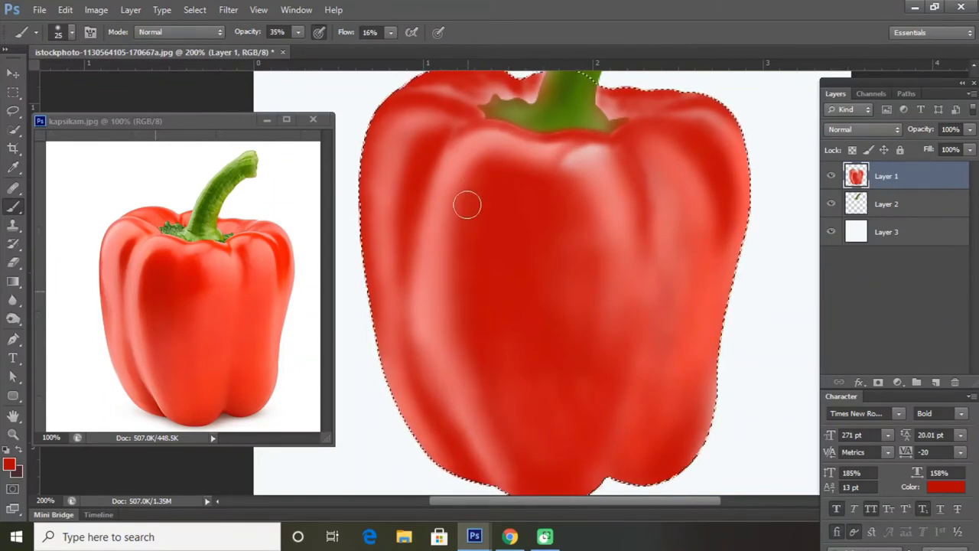
pyautogui.scroll(-1, 381, 362)
pyautogui.moveTo(404, 262); pyautogui.dragTo(421, 297)
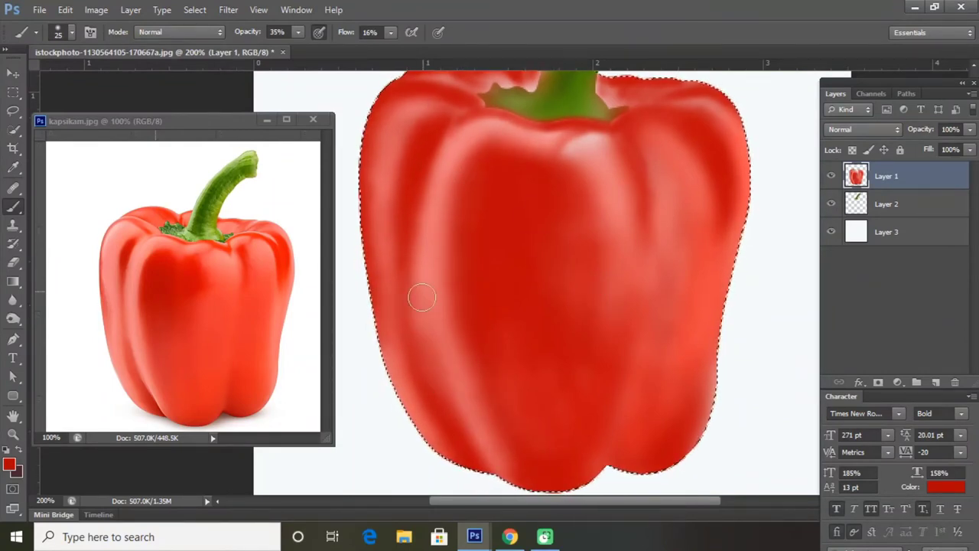
pyautogui.keyDown('alt'); pyautogui.click(122, 306); pyautogui.keyUp('alt')
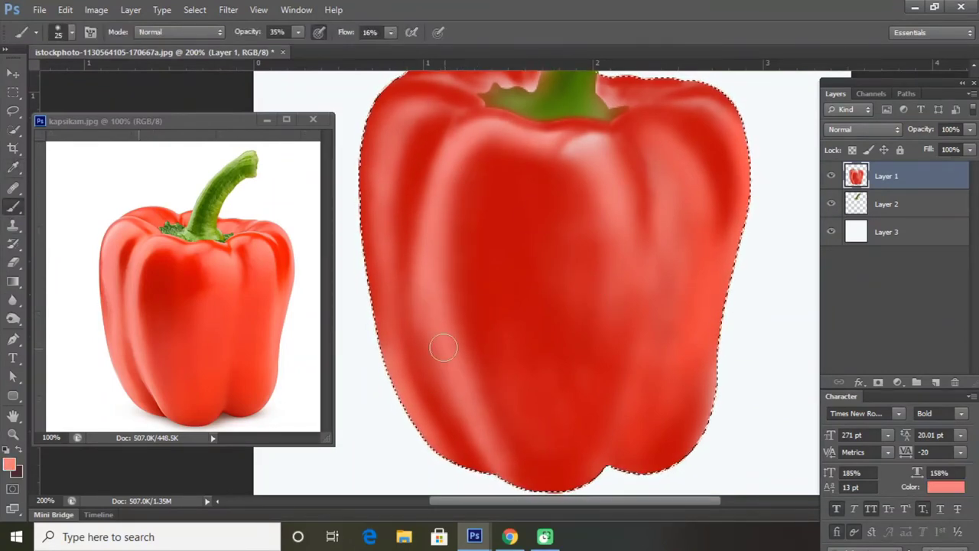
pyautogui.keyDown('alt'); pyautogui.click(76, 243); pyautogui.keyUp('alt')
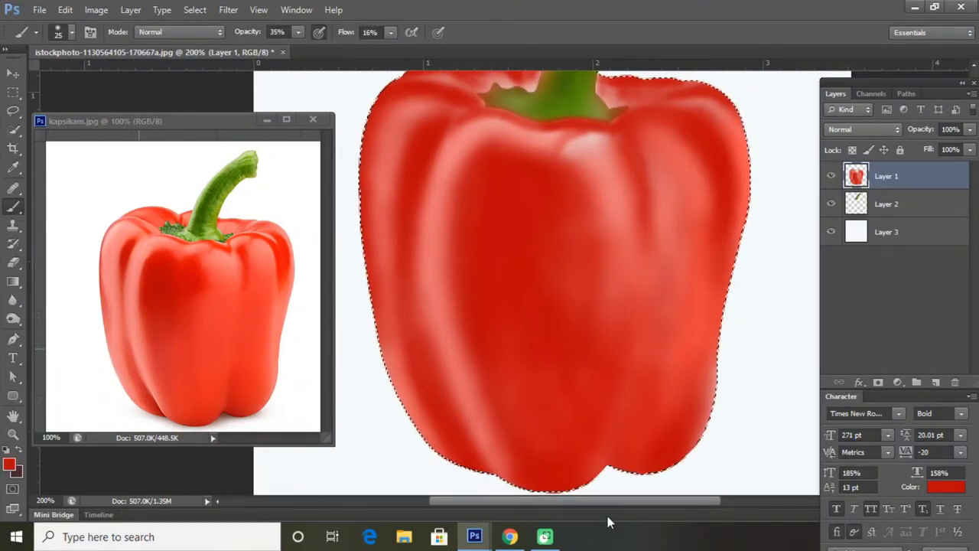
pyautogui.hotkey('ctrl', '-')
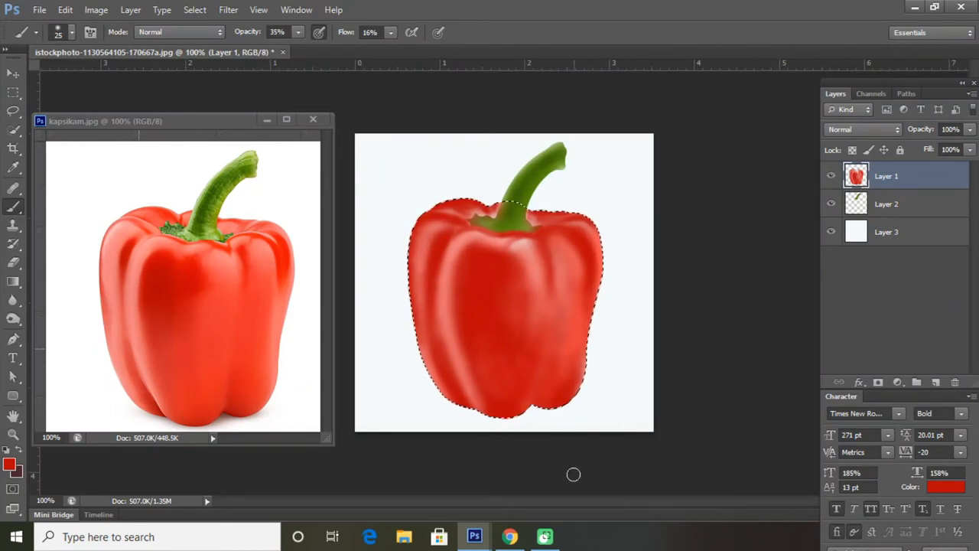
# Pick a darker red (#810a09) and brush shadows into the folds with a size 10 brush
pyautogui.click(13, 464)
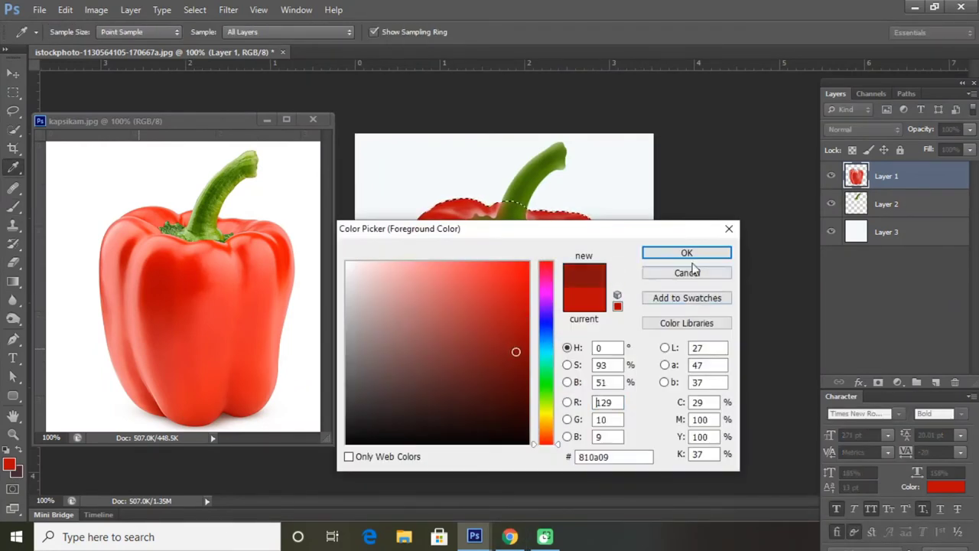
pyautogui.click(710, 247)
pyautogui.hotkey('ctrl', '+')
pyautogui.scroll(-2, 415, 179)
pyautogui.scroll(-1, 395, 186)
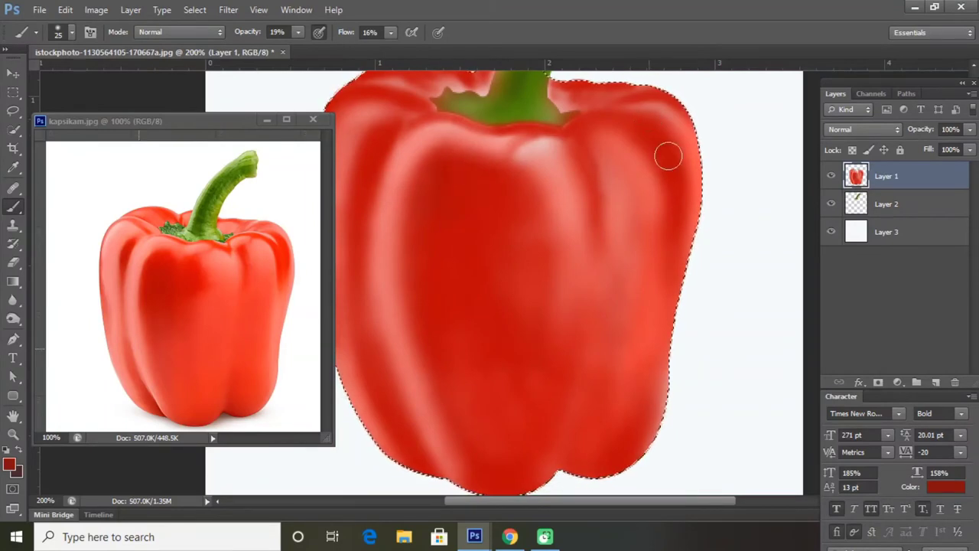
pyautogui.scroll(-2, 459, 383)
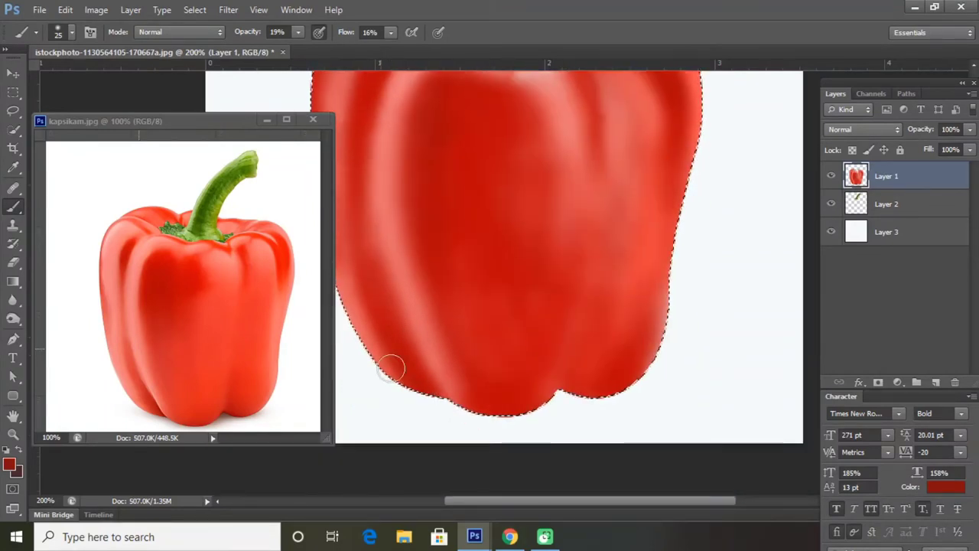
pyautogui.scroll(2, 383, 164)
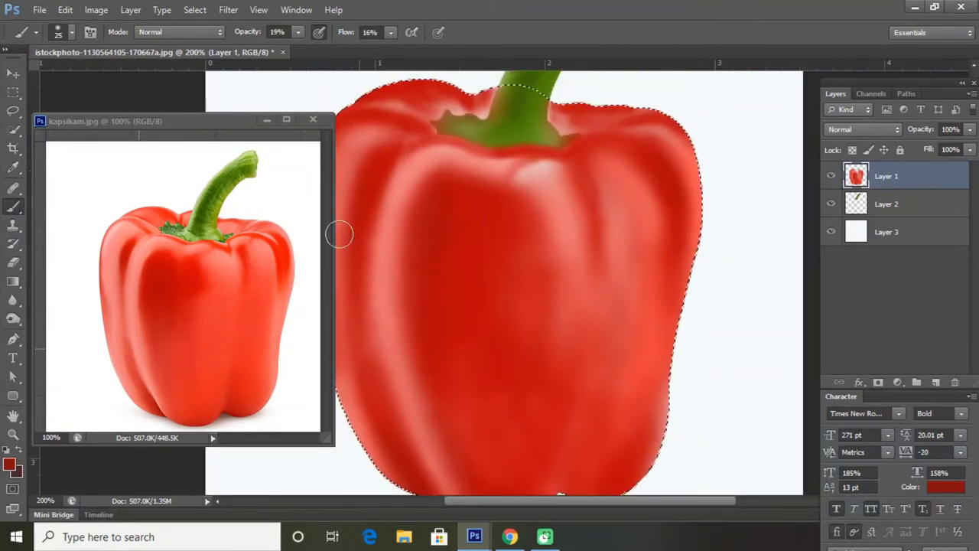
pyautogui.scroll(-2, 365, 158)
pyautogui.scroll(2, 520, 255)
pyautogui.hscroll(-3, 520, 255)
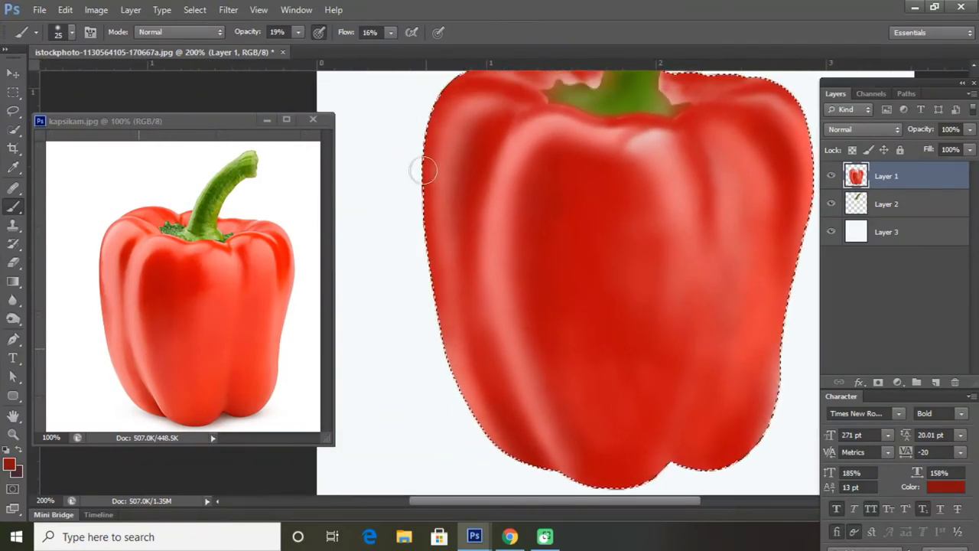
pyautogui.scroll(2, 415, 144)
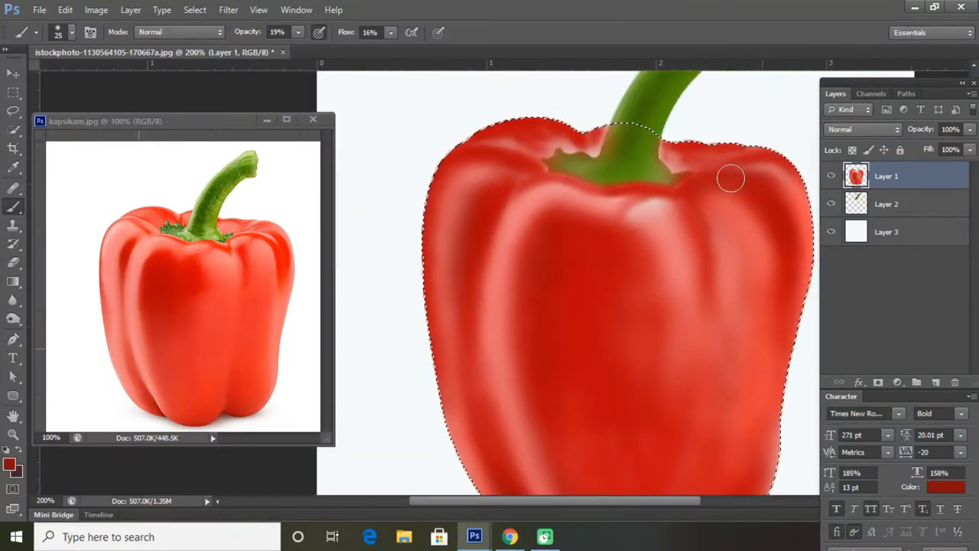
pyautogui.scroll(-2, 474, 359)
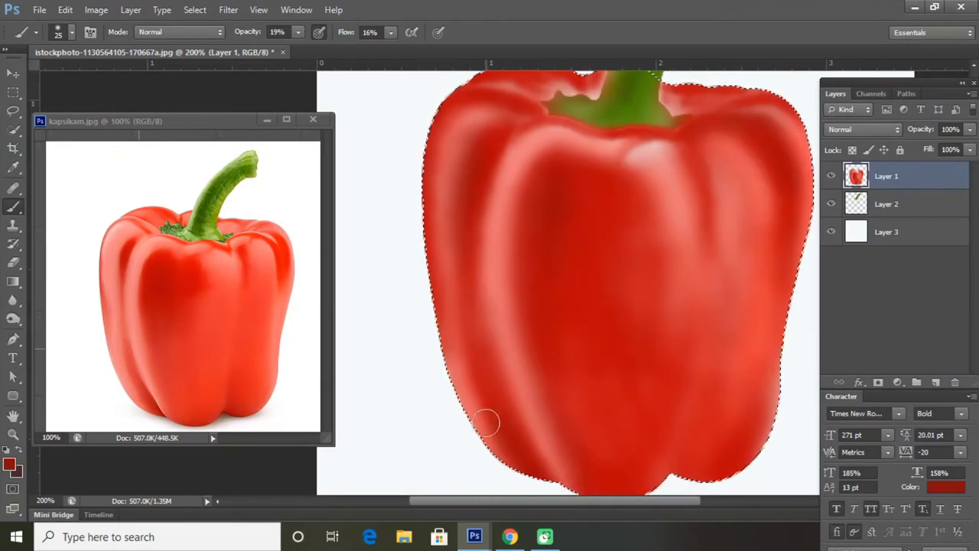
pyautogui.press('[')
pyautogui.scroll(2, 756, 203)
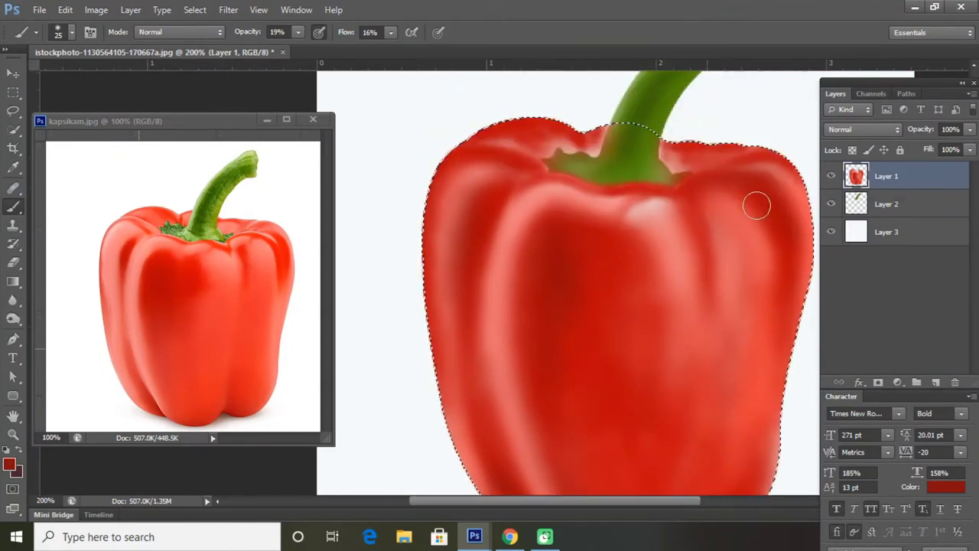
pyautogui.press('[')
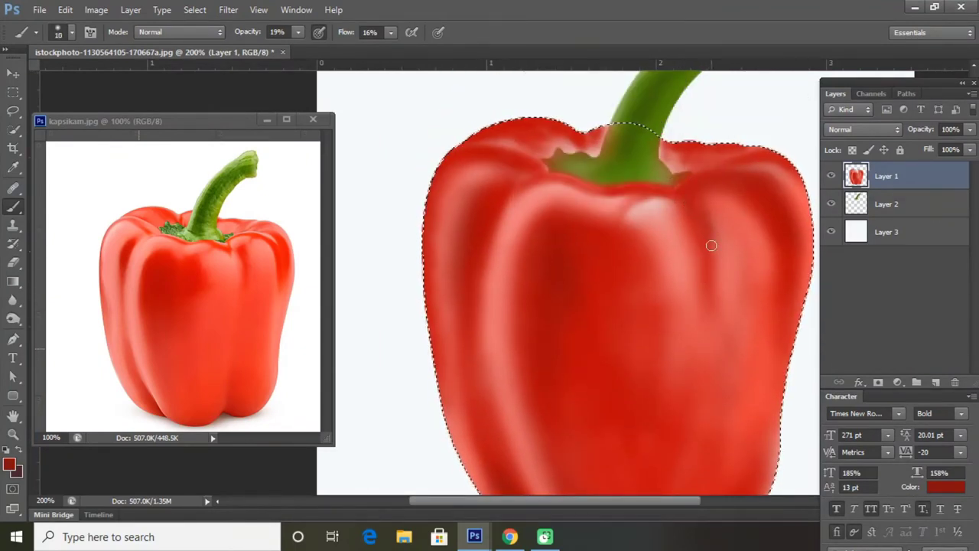
pyautogui.scroll(-1, 707, 268)
pyautogui.scroll(-2, 696, 344)
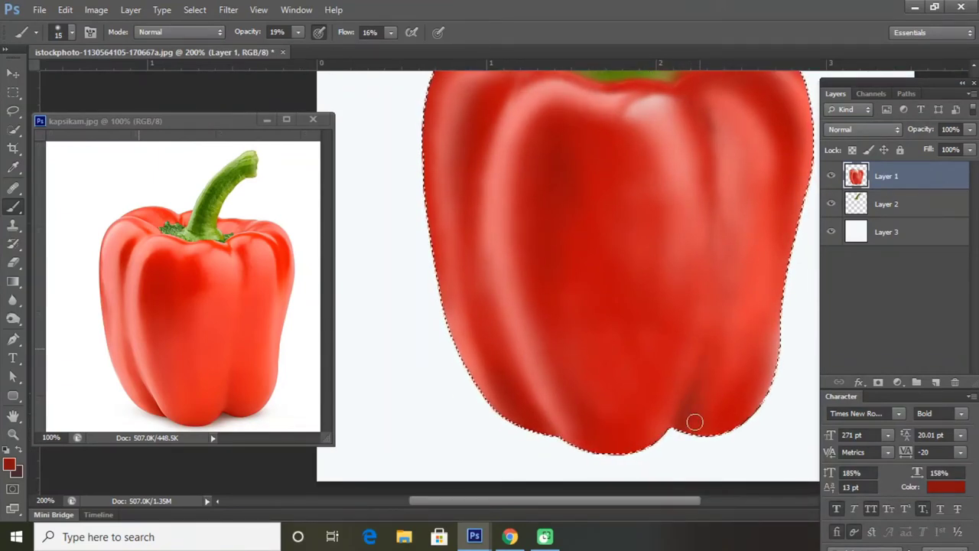
pyautogui.scroll(3, 694, 438)
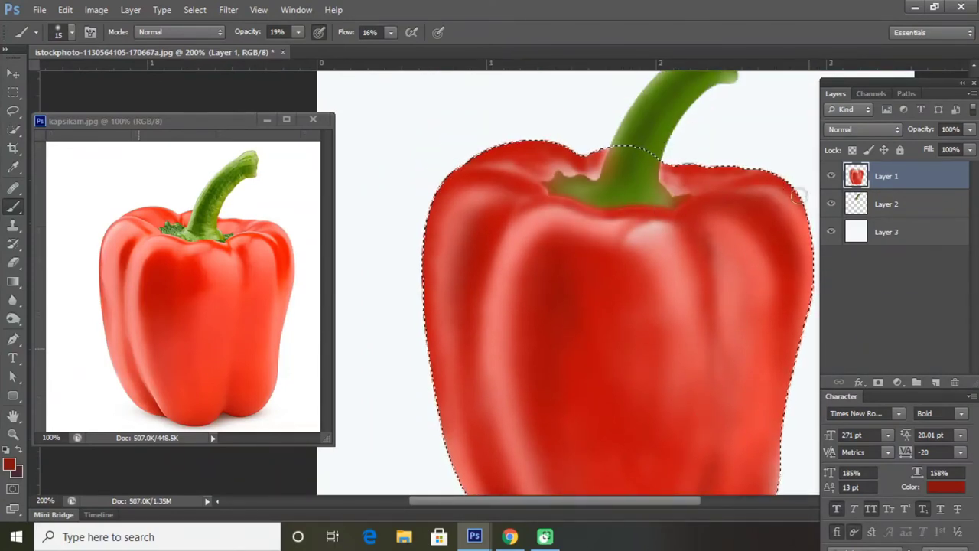
pyautogui.hotkey('ctrl', '-')
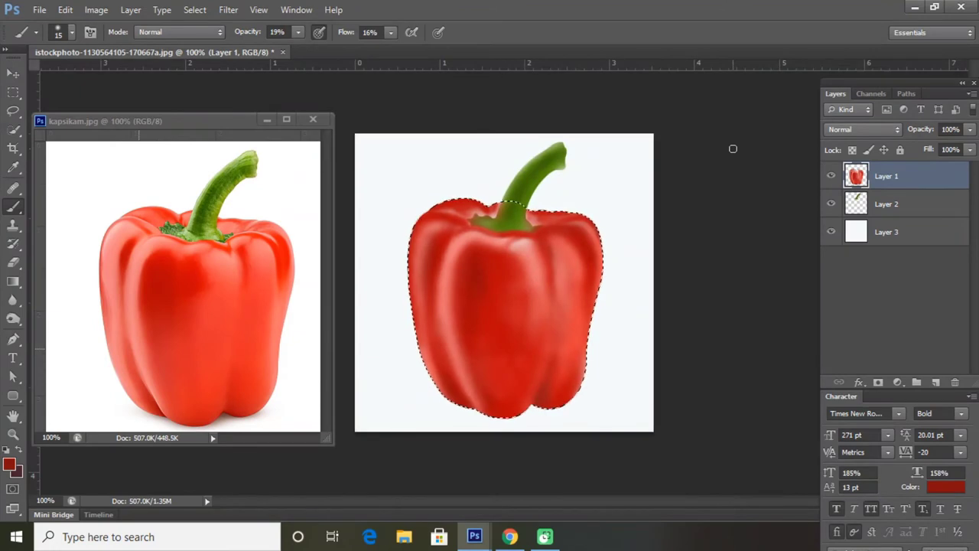
# Switch to an even darker red (#720605) and paint deeper edge shadows with a size 25 brush
pyautogui.click(11, 465)
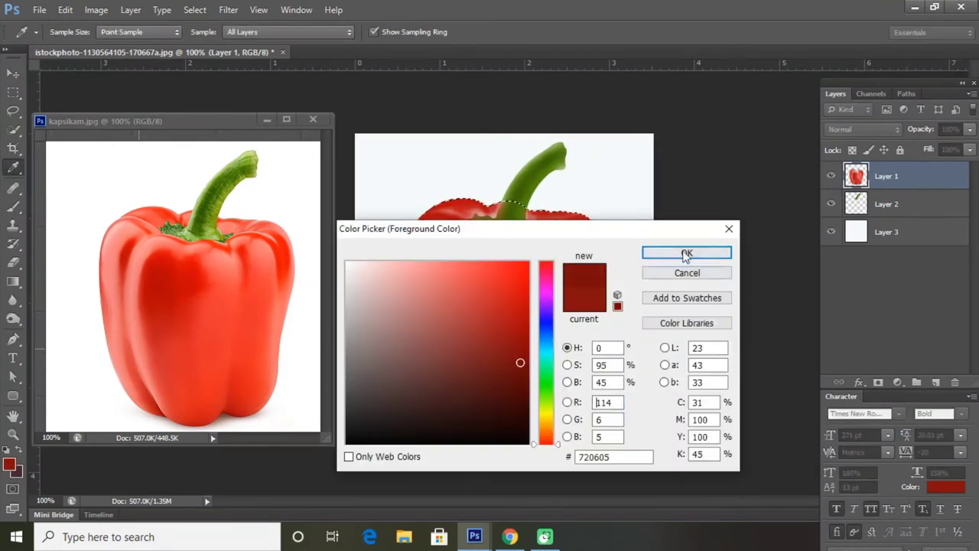
pyautogui.click(688, 253)
pyautogui.hotkey('ctrl', '+')
pyautogui.press(']')
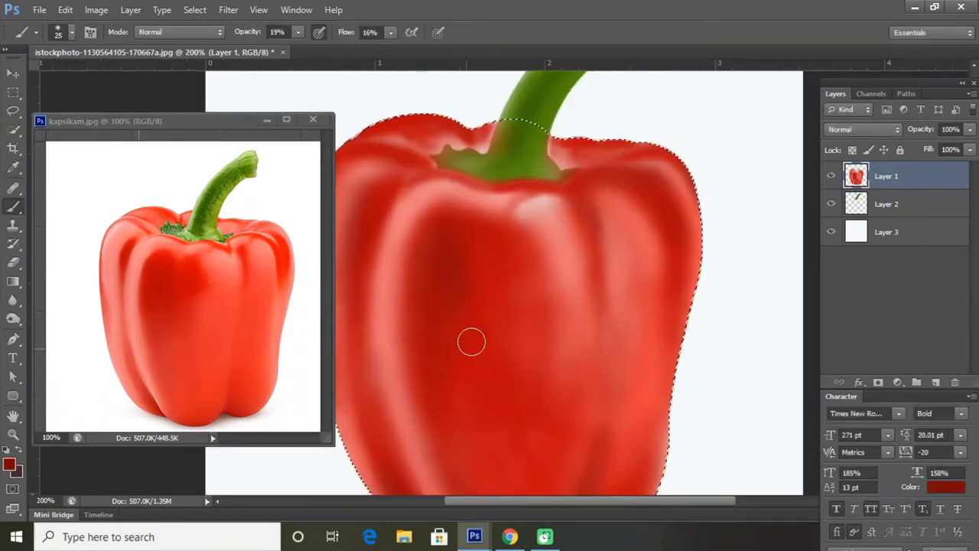
pyautogui.scroll(1, 393, 141)
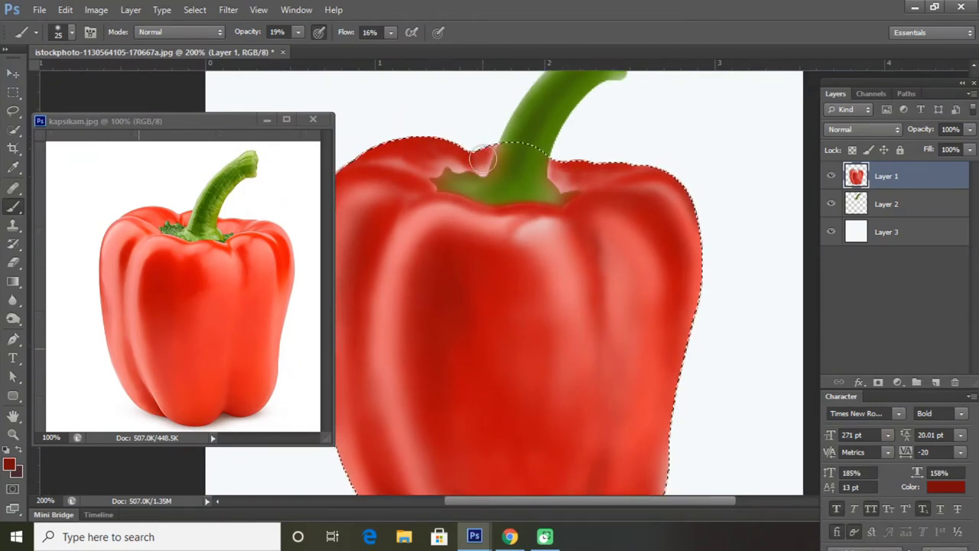
pyautogui.hscroll(-3, 503, 365)
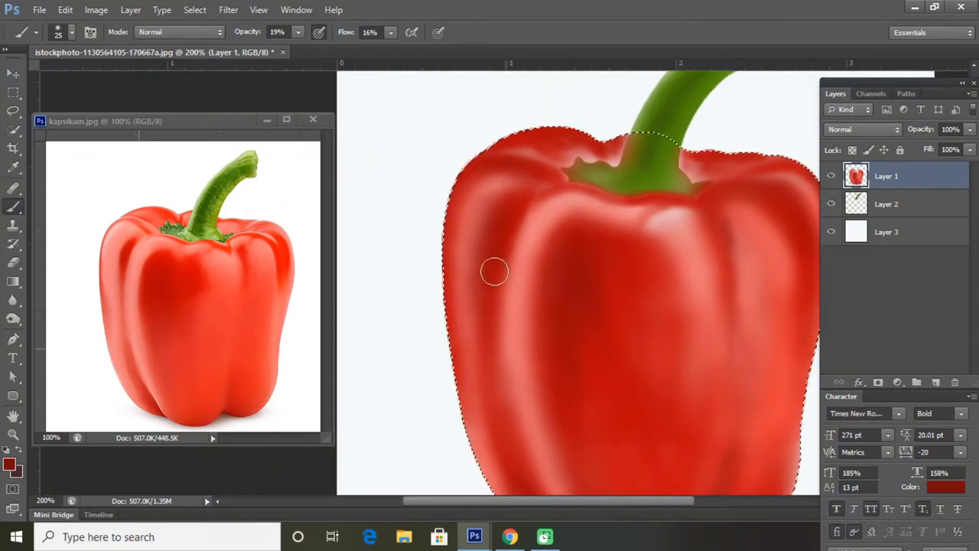
pyautogui.scroll(-3, 459, 214)
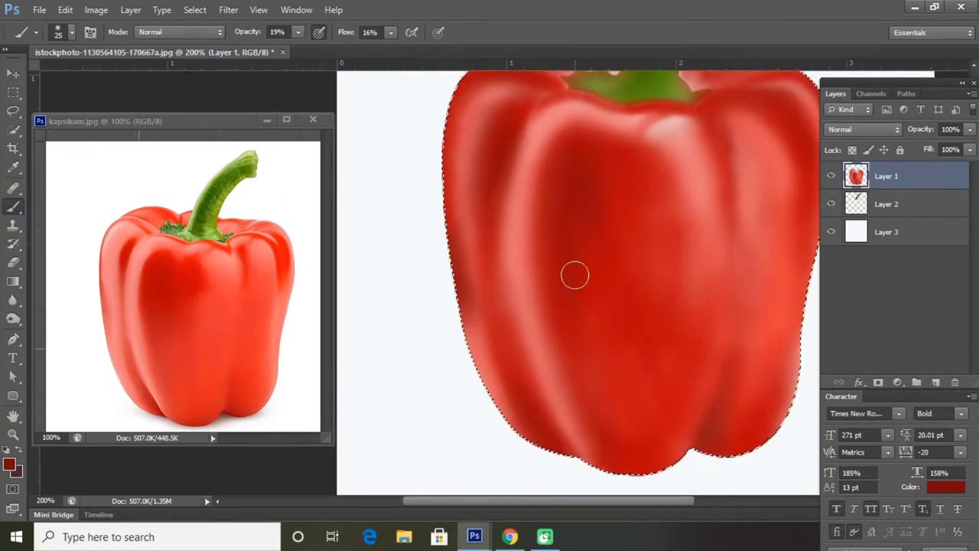
pyautogui.scroll(-2, 604, 352)
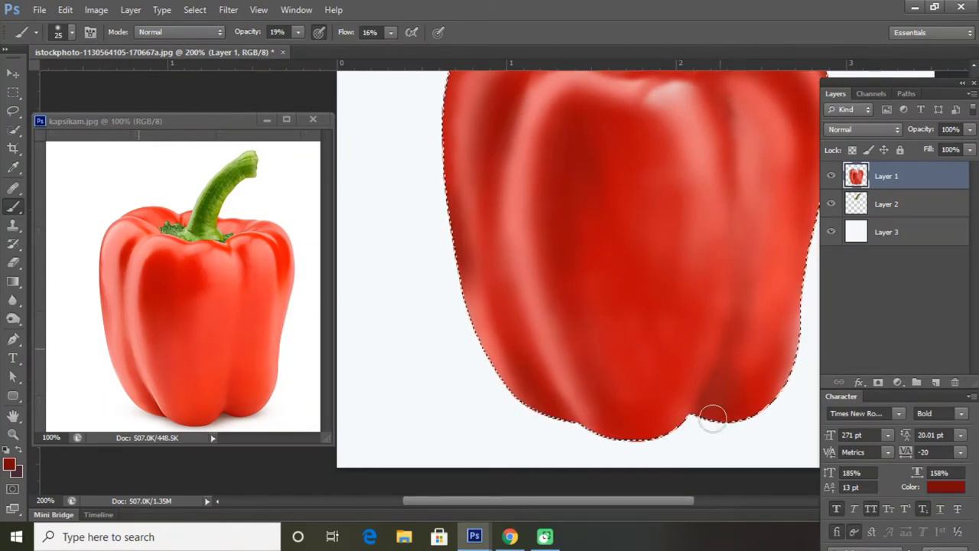
pyautogui.scroll(5, 711, 164)
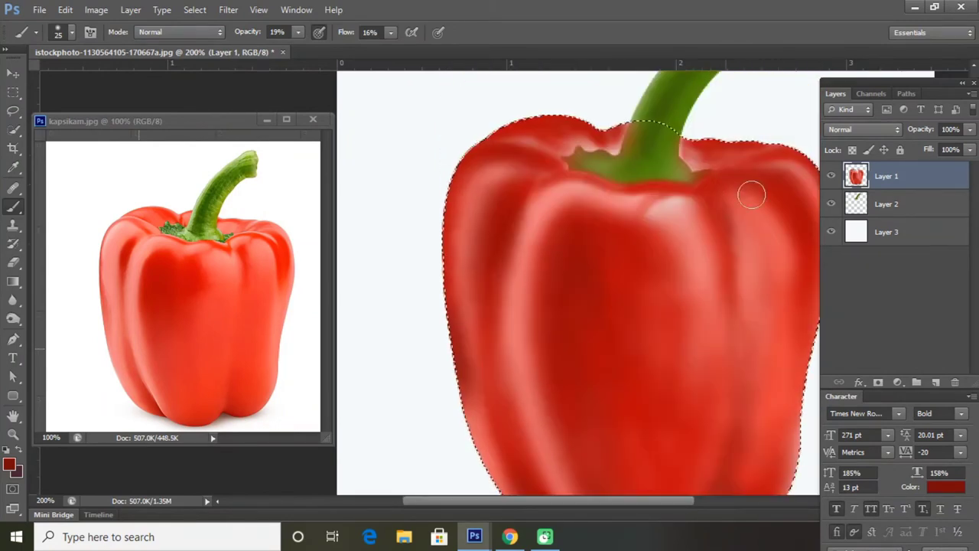
pyautogui.hscroll(3, 715, 217)
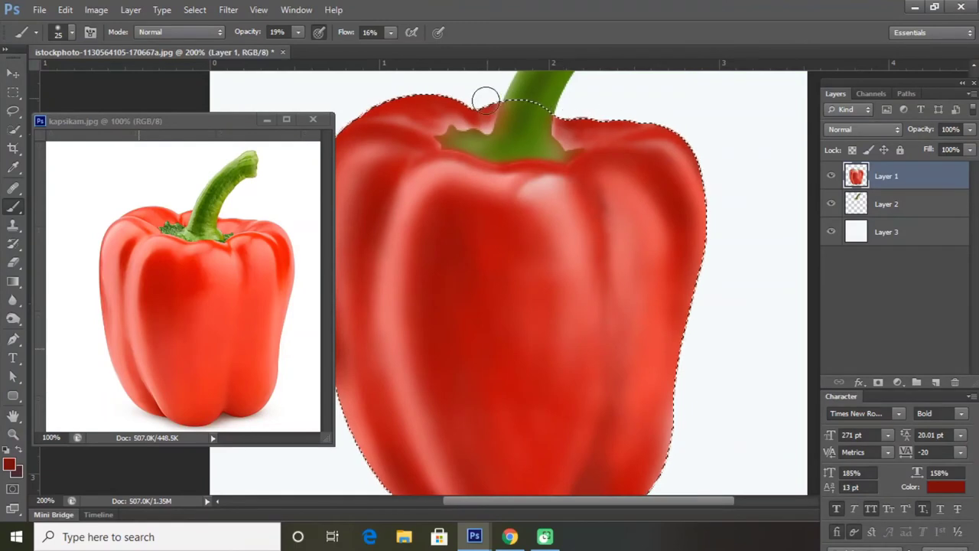
pyautogui.hotkey('ctrl', '-')
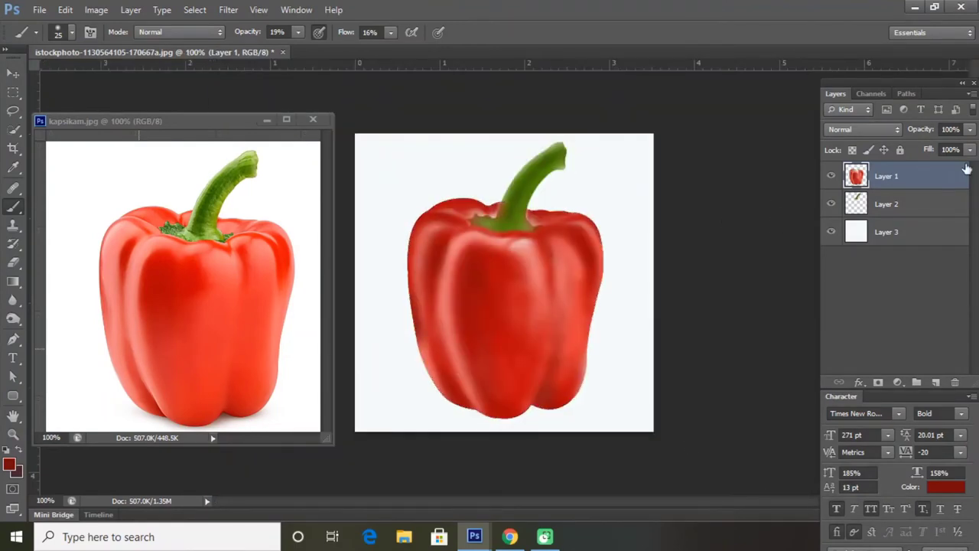
# Make Layer 2 active, load the saved 'green part' selection and choose dark green
pyautogui.click(888, 216)
pyautogui.click(194, 9)
pyautogui.click(225, 257)
pyautogui.click(885, 271)
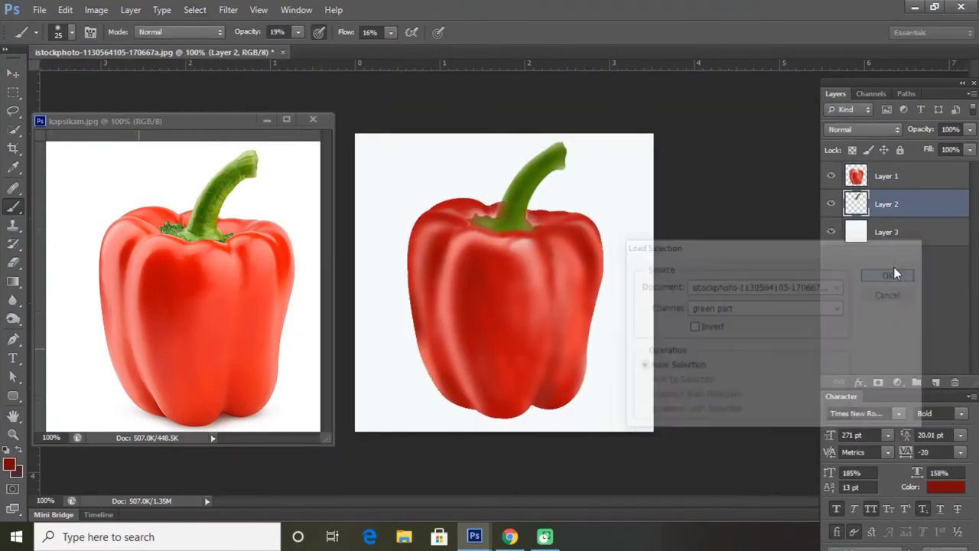
pyautogui.press('i')
pyautogui.click(9, 464)
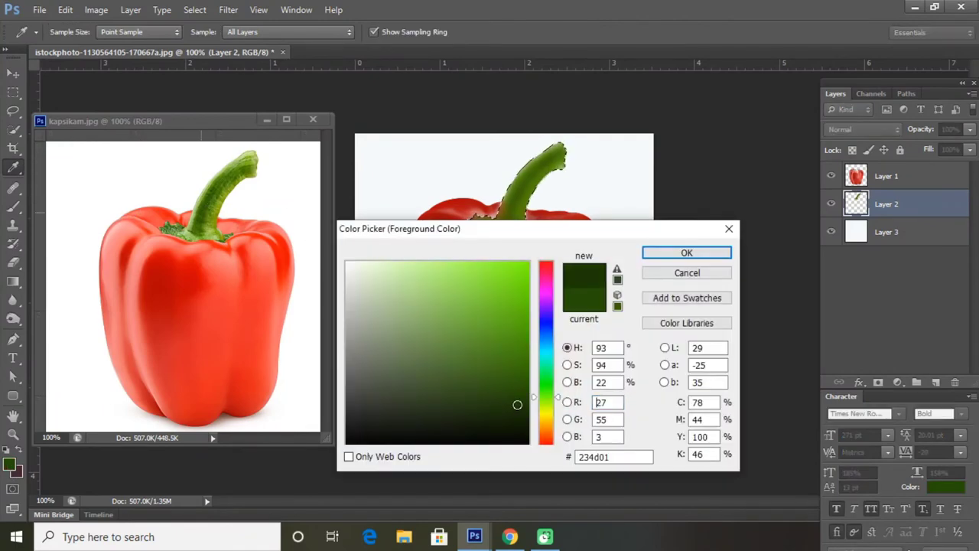
pyautogui.click(686, 253)
# Paint dark green shading on the stem with the brush at 31% opacity and 29% flow
pyautogui.hotkey('ctrl', '+')
pyautogui.press('b')
pyautogui.moveTo(520, 247)
pyautogui.mouseDown()
pyautogui.moveTo(568, 268)
pyautogui.moveTo(640, 207)
pyautogui.moveTo(524, 350)
pyautogui.moveTo(498, 339)
pyautogui.mouseUp()
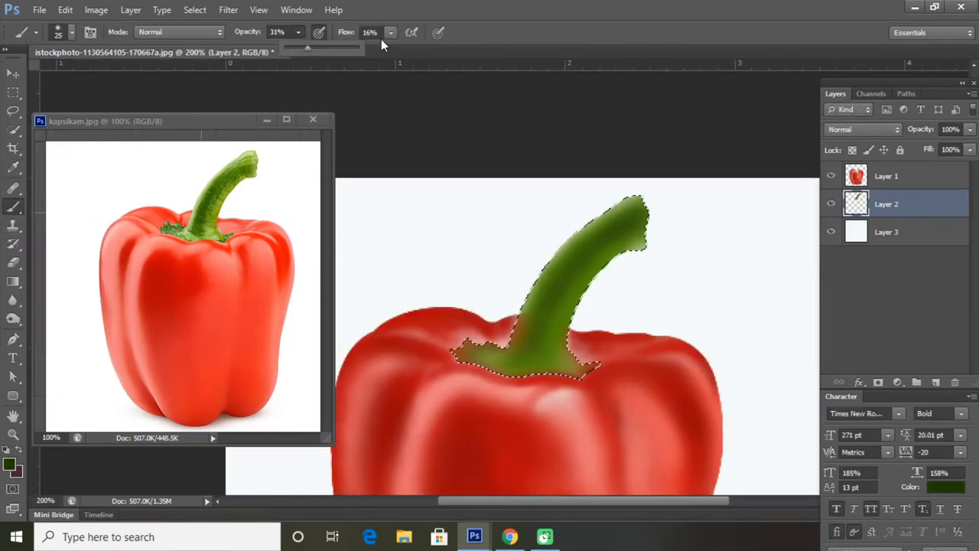
pyautogui.press('3')
pyautogui.press('1')
pyautogui.hotkey('shift', '2')
pyautogui.hotkey('shift', '9')
pyautogui.moveTo(600, 251)
pyautogui.mouseDown()
pyautogui.moveTo(586, 374)
pyautogui.moveTo(556, 380)
pyautogui.moveTo(623, 226)
pyautogui.moveTo(531, 343)
pyautogui.moveTo(592, 349)
pyautogui.moveTo(459, 339)
pyautogui.moveTo(604, 267)
pyautogui.moveTo(627, 353)
pyautogui.mouseUp()
# Continue shading the stem's upper part, toggling the selection outline to check the result
pyautogui.hotkey('ctrl', 'd')
pyautogui.hotkey('ctrl', '-')
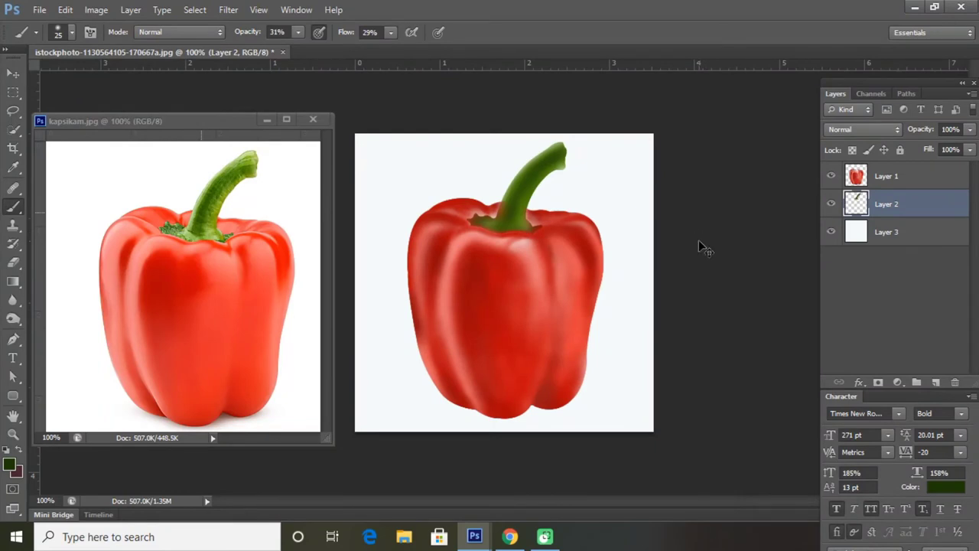
pyautogui.hotkey('ctrl', '+')
pyautogui.hotkey('ctrl', 'shift', 'd')
pyautogui.moveTo(513, 168)
pyautogui.mouseDown()
pyautogui.moveTo(509, 192)
pyautogui.moveTo(566, 99)
pyautogui.moveTo(506, 208)
pyautogui.moveTo(531, 168)
pyautogui.moveTo(494, 207)
pyautogui.moveTo(524, 207)
pyautogui.mouseUp()
pyautogui.hotkey('ctrl', 'd')
pyautogui.hotkey('ctrl', '-')
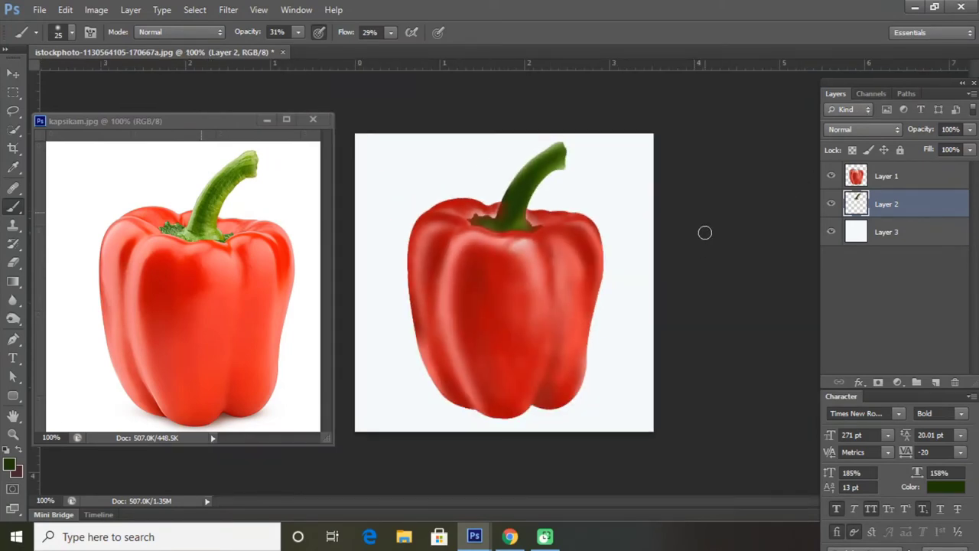
pyautogui.hotkey('ctrl', 'shift', 'd')
pyautogui.hotkey('ctrl', '+')
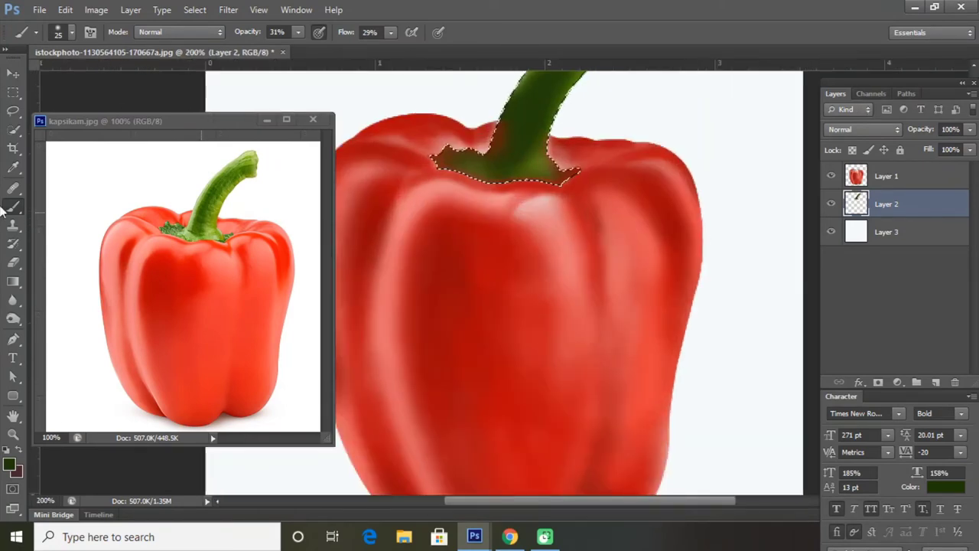
# Add lighter olive highlights along the stem and its base, then make Layer 1 active
pyautogui.keyDown('alt'); pyautogui.click(221, 210); pyautogui.keyUp('alt')
pyautogui.scroll(3, 534, 158)
pyautogui.moveTo(579, 98)
pyautogui.mouseDown()
pyautogui.moveTo(492, 211)
pyautogui.moveTo(461, 227)
pyautogui.mouseUp()
pyautogui.moveTo(547, 228); pyautogui.dragTo(539, 243)
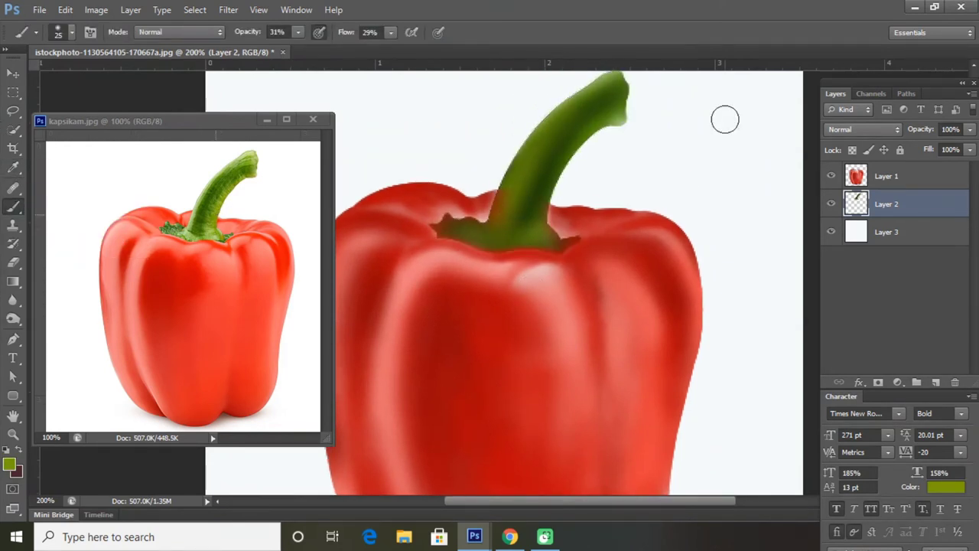
pyautogui.hotkey('ctrl', '-')
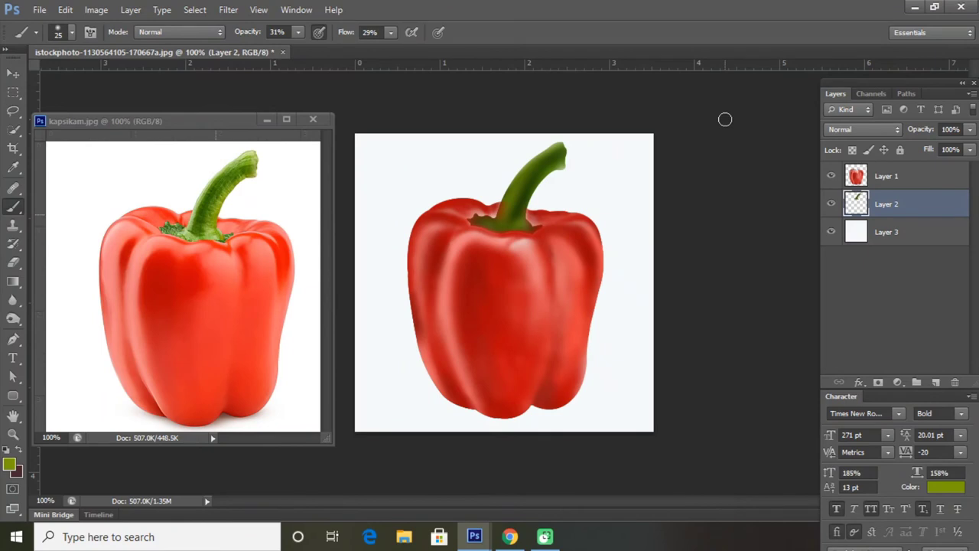
pyautogui.click(912, 174)
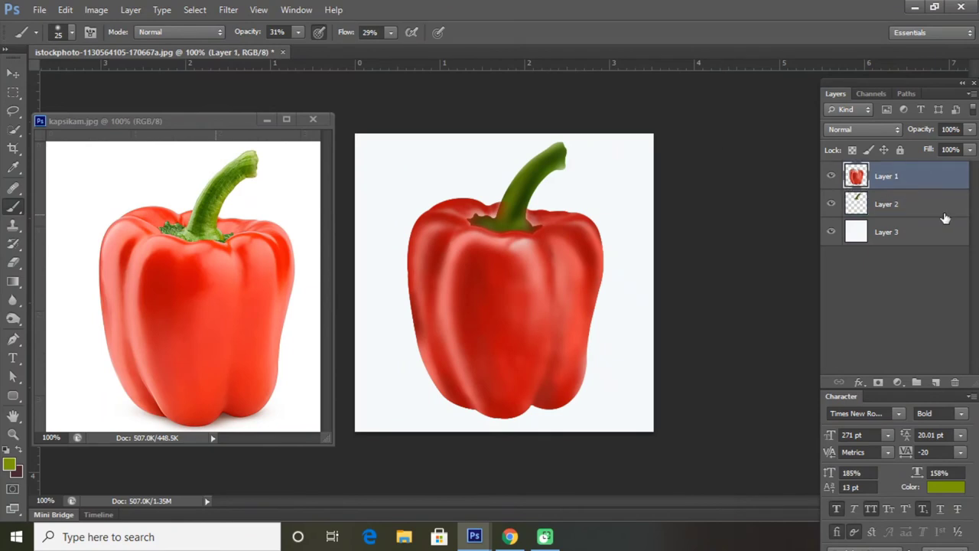
# Hide the stem layer and erase the red at the pepper's top on Layer 1
pyautogui.click(832, 203)
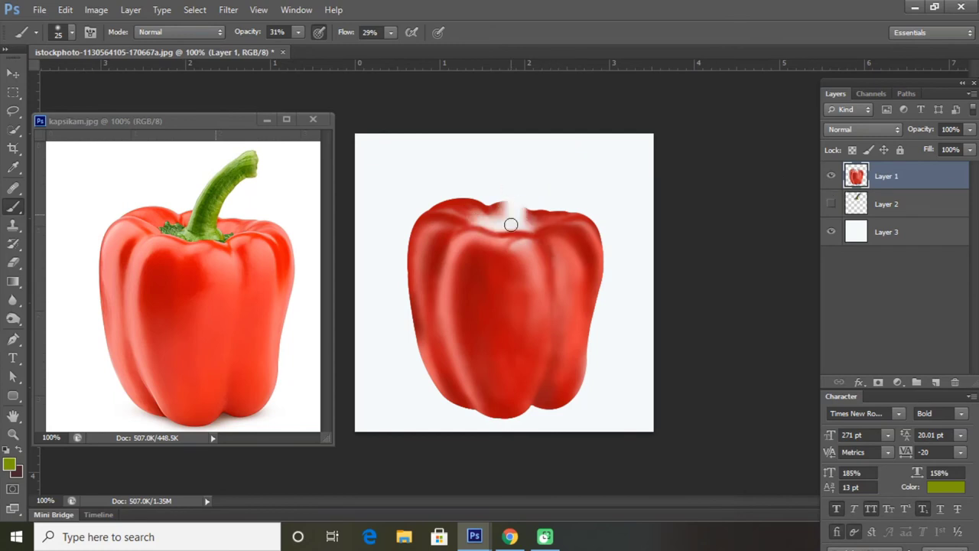
pyautogui.click(13, 129)
pyautogui.click(13, 243)
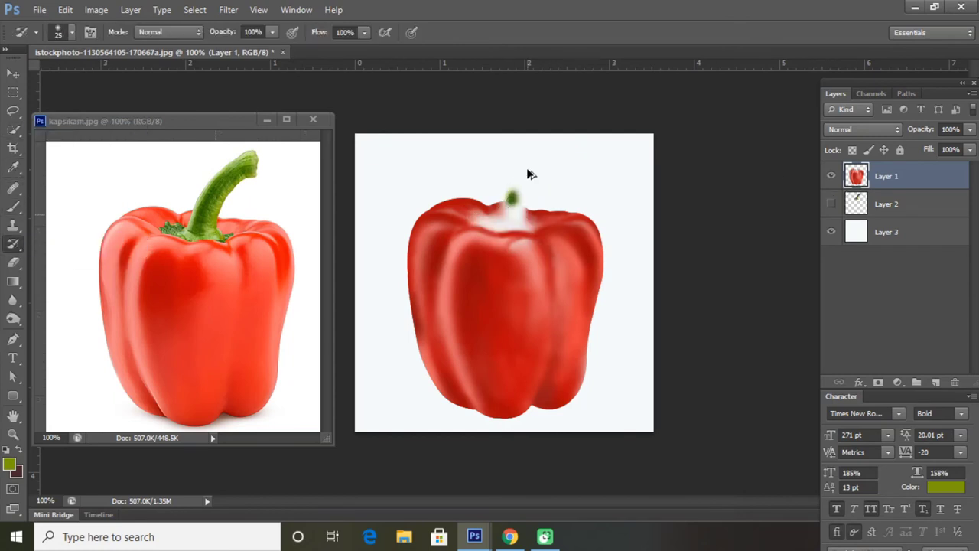
pyautogui.click(887, 203)
pyautogui.click(638, 212)
pyautogui.click(483, 212)
pyautogui.rightClick(13, 262)
pyautogui.click(53, 254)
pyautogui.click(506, 213)
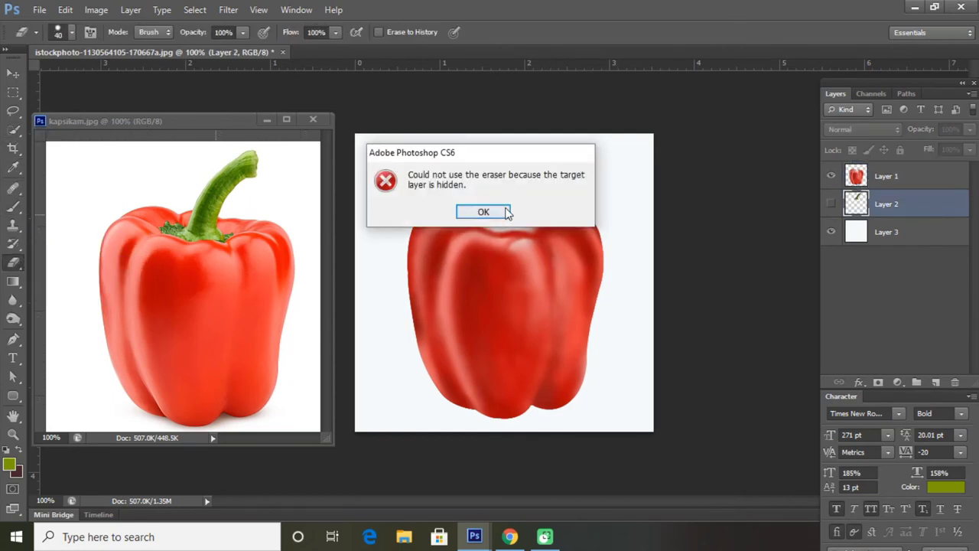
pyautogui.click(917, 180)
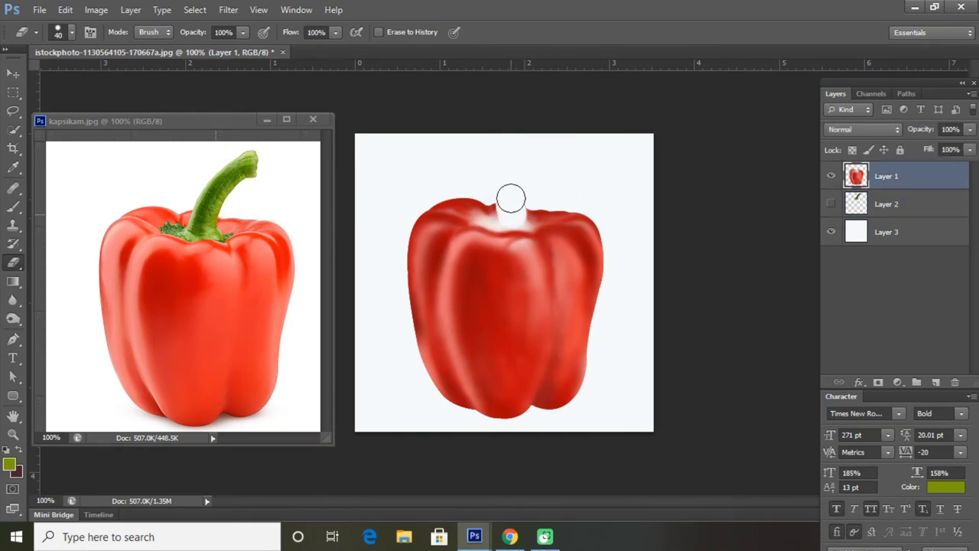
pyautogui.hotkey('alt', '[')
pyautogui.scroll(2, 527, 153)
pyautogui.click(898, 178)
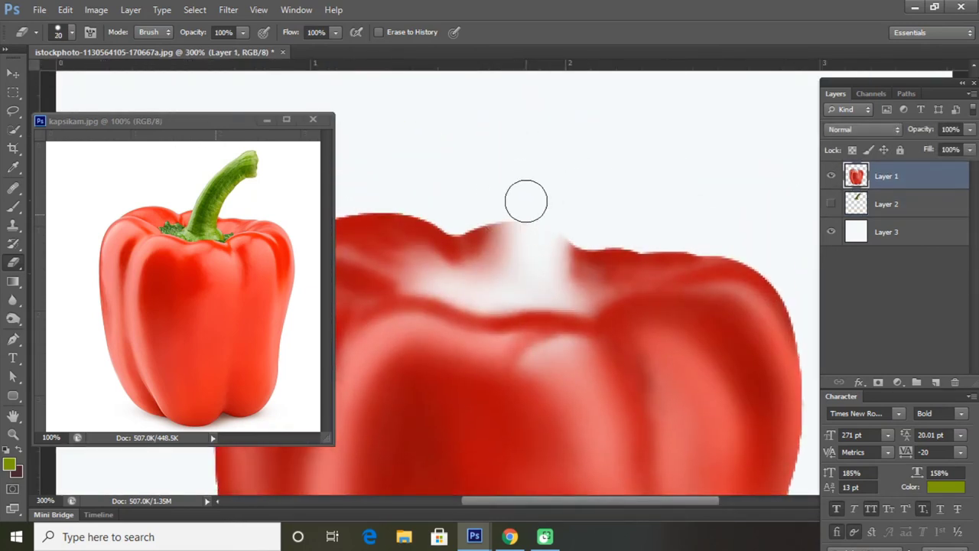
# Compare the top with the stem shown and hidden, then move Layer 2 above Layer 1
pyautogui.click(831, 203)
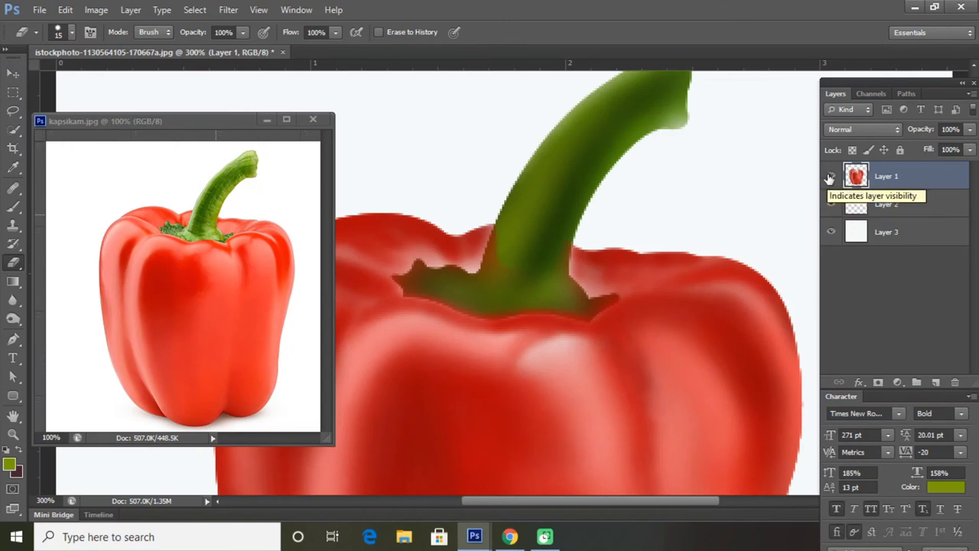
pyautogui.click(830, 203)
pyautogui.click(831, 204)
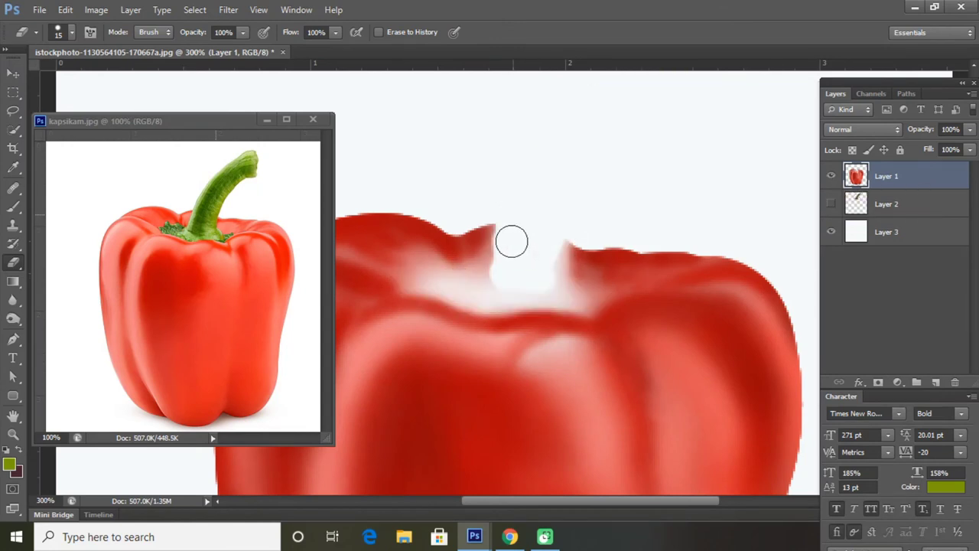
pyautogui.click(831, 203)
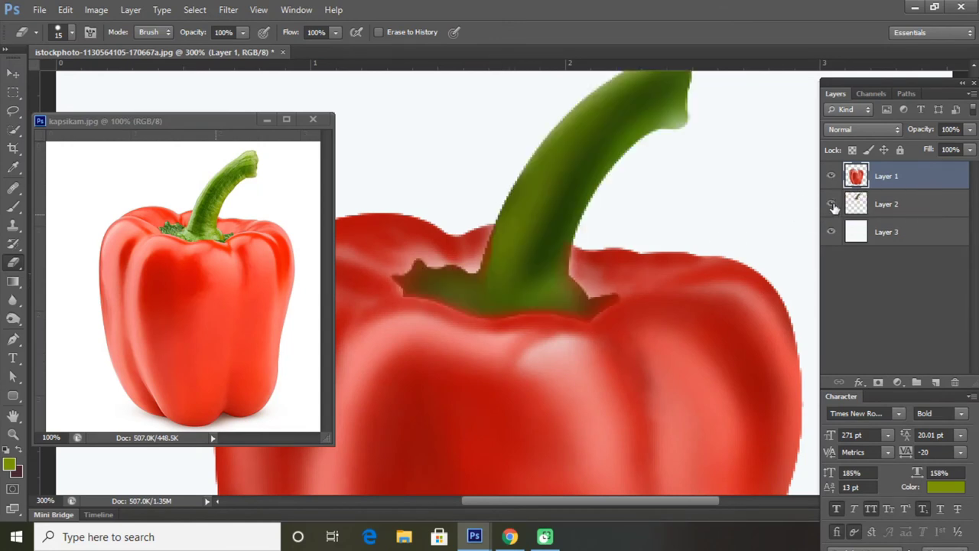
pyautogui.click(903, 209)
pyautogui.hotkey('ctrl', ']')
pyautogui.click(929, 205)
pyautogui.hotkey('ctrl', '-')
pyautogui.hotkey('ctrl', '-')
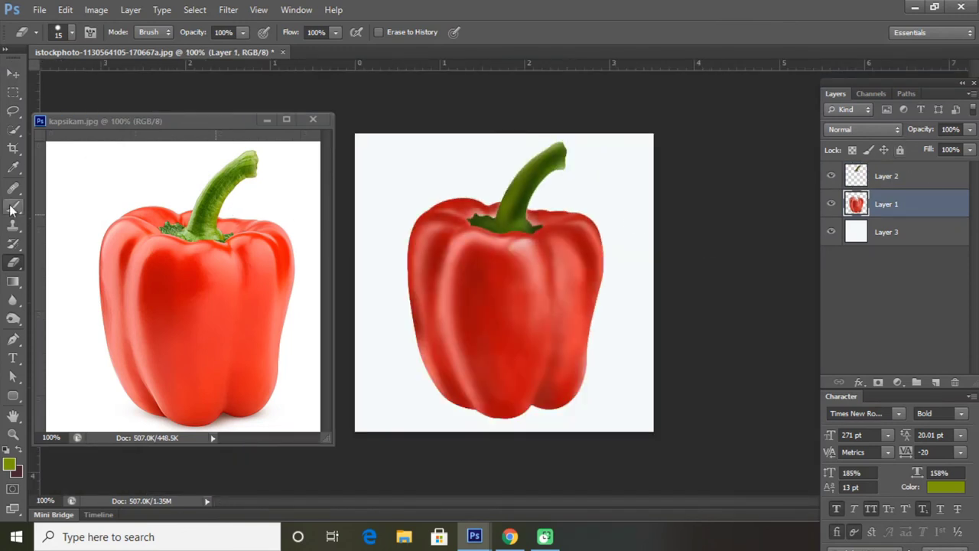
# Return to the soft brush and shrink it to size 6
pyautogui.click(13, 167)
pyautogui.click(13, 207)
pyautogui.scroll(1, 484, 207)
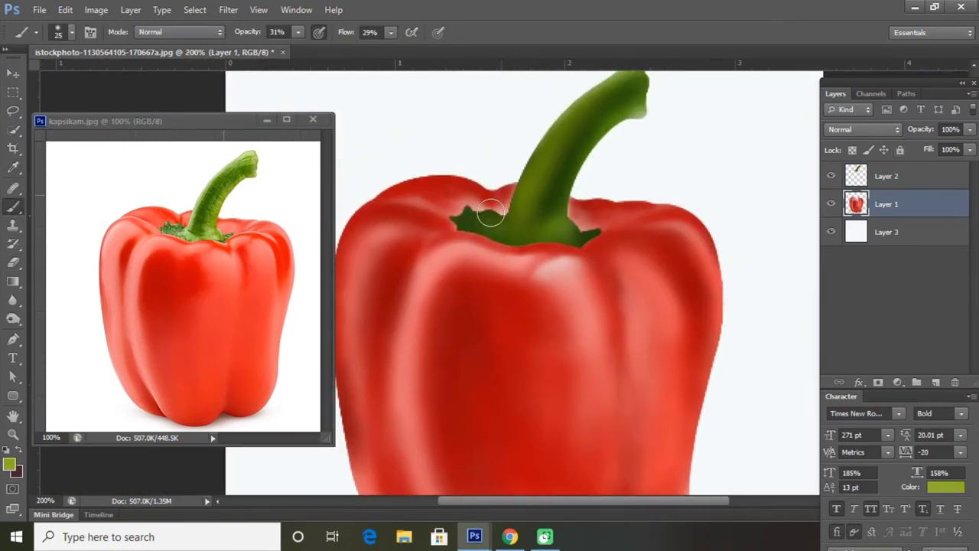
pyautogui.scroll(-1, 490, 214)
pyautogui.hotkey('alt', ']')
pyautogui.press('[')
pyautogui.press('[')
pyautogui.press('[')
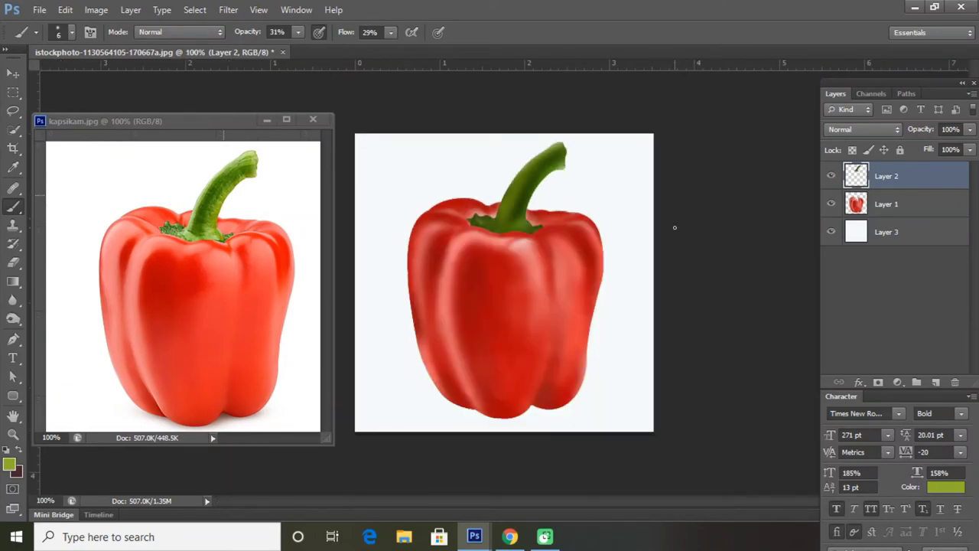
# Add a new layer and brush a dark grey shadow under the pepper
pyautogui.click(935, 381)
pyautogui.scroll(1, 489, 405)
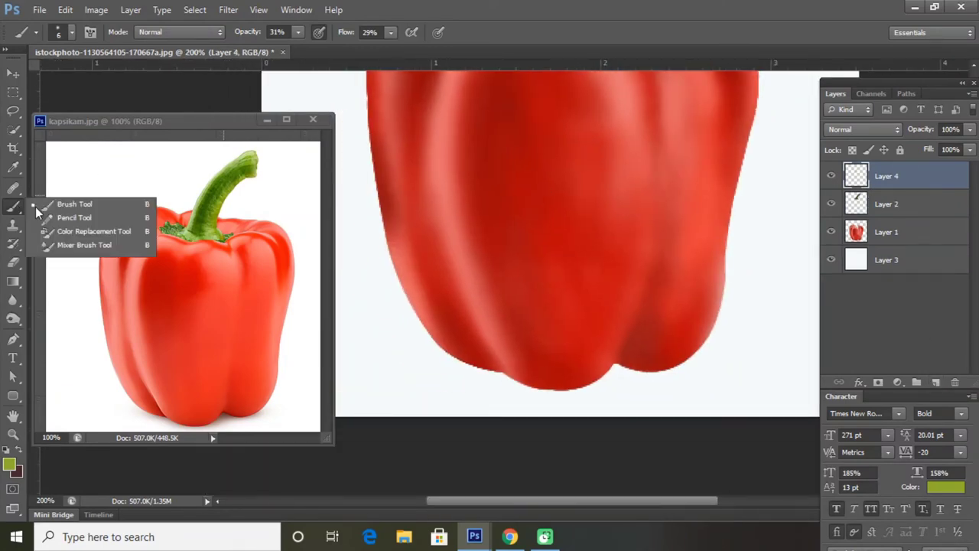
pyautogui.click(9, 463)
pyautogui.click(352, 387)
pyautogui.press('Return')
pyautogui.moveTo(439, 406)
pyautogui.mouseDown()
pyautogui.moveTo(508, 383)
pyautogui.moveTo(624, 376)
pyautogui.moveTo(579, 378)
pyautogui.moveTo(428, 345)
pyautogui.moveTo(649, 359)
pyautogui.moveTo(606, 373)
pyautogui.mouseUp()
# Place the shadow layer beneath the pepper layers and widen the shadow
pyautogui.moveTo(887, 177)
pyautogui.mouseDown()
pyautogui.moveTo(918, 259)
pyautogui.moveTo(916, 188)
pyautogui.mouseUp()
pyautogui.moveTo(891, 232)
pyautogui.mouseDown()
pyautogui.moveTo(912, 184)
pyautogui.moveTo(906, 167)
pyautogui.mouseUp()
pyautogui.hotkey('ctrl', '-')
pyautogui.click(899, 204)
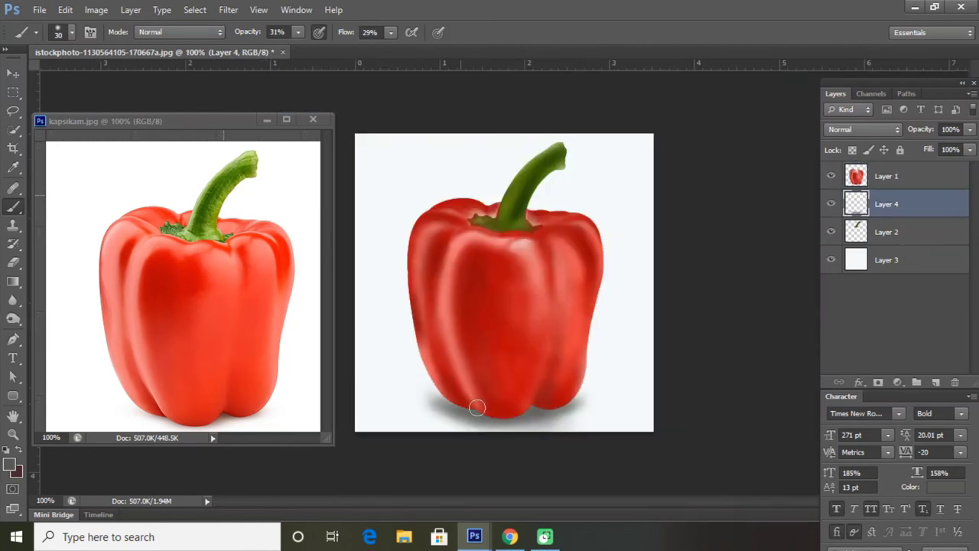
pyautogui.moveTo(533, 406); pyautogui.dragTo(504, 412)
# Switch to the Blur tool for soft edges and move the stem layer to the top
pyautogui.rightClick(13, 300)
pyautogui.click(46, 298)
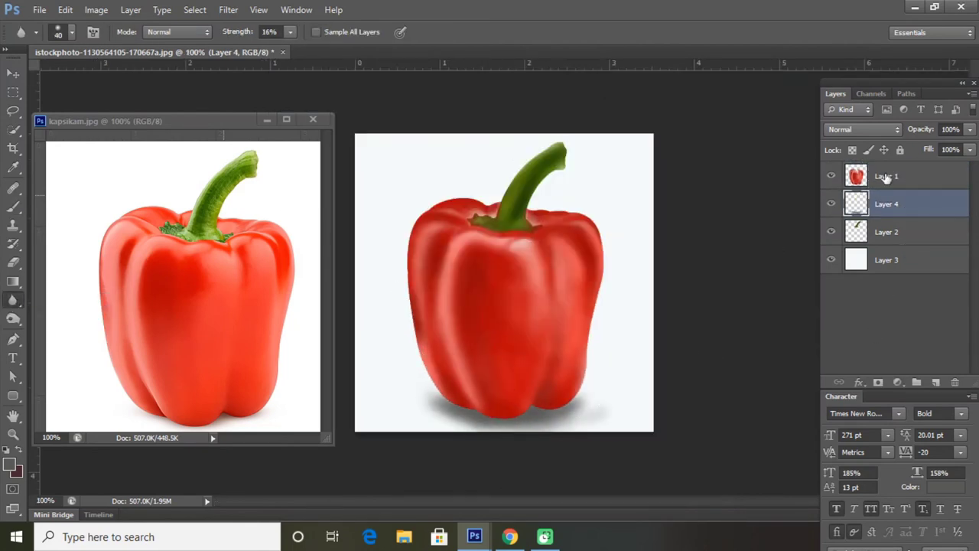
pyautogui.click(887, 176)
pyautogui.scroll(1, 443, 410)
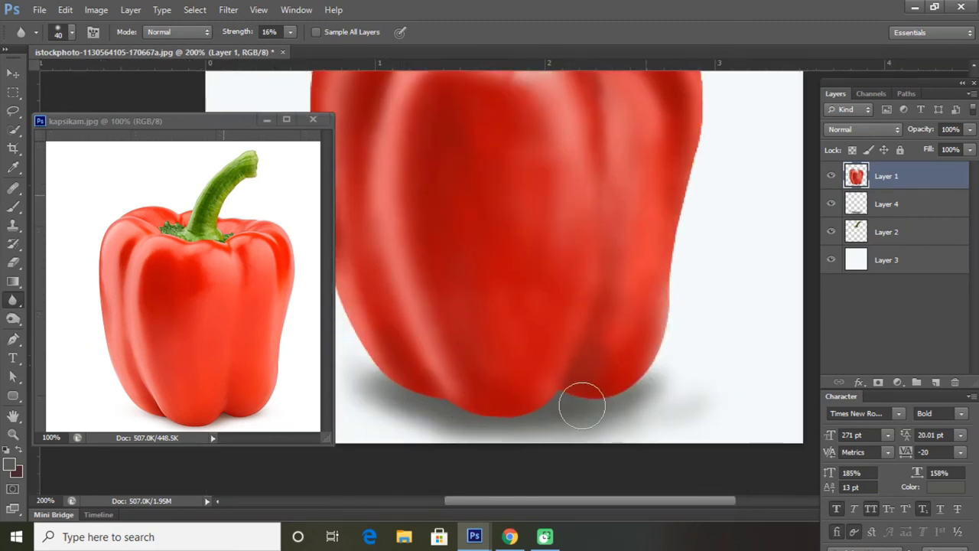
pyautogui.hotkey('ctrl', '-')
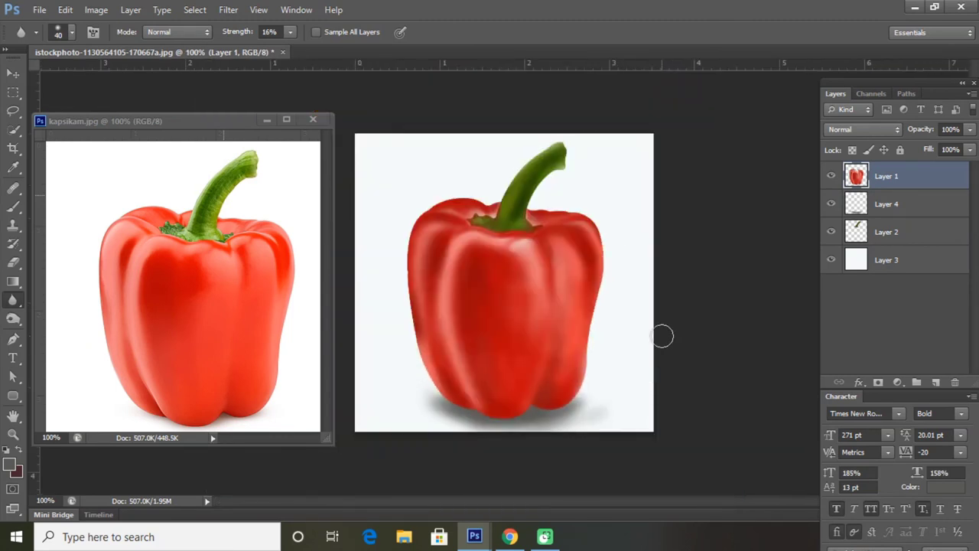
pyautogui.moveTo(912, 243); pyautogui.dragTo(908, 176)
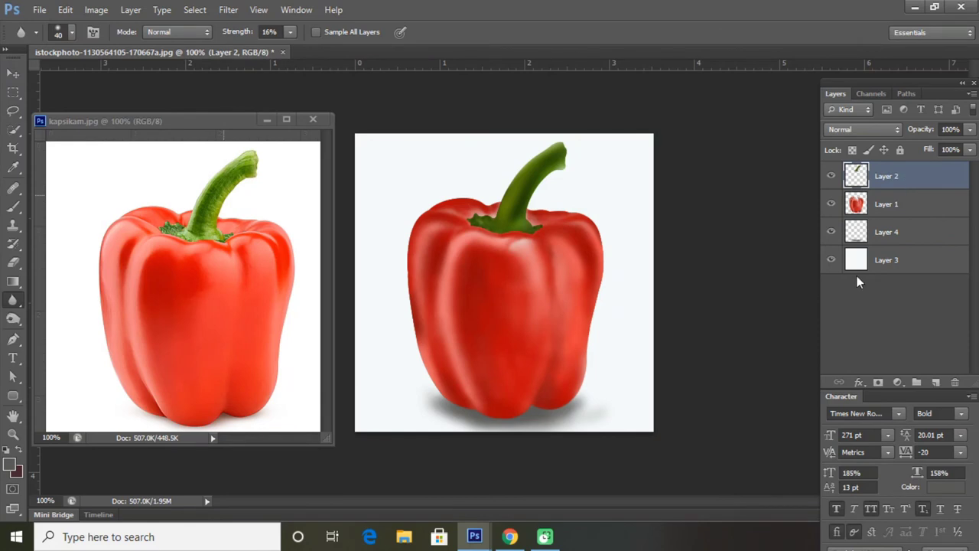
pyautogui.scroll(1, 755, 349)
# Set the Brush to 18% opacity and load the saved pepper outline as a selection on Layer 1
pyautogui.press('i')
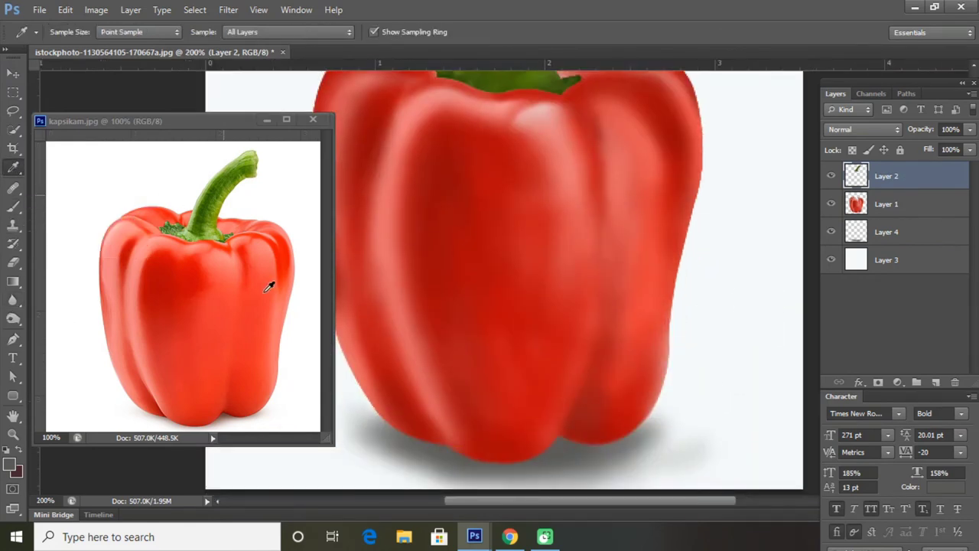
pyautogui.click(14, 208)
pyautogui.click(299, 32)
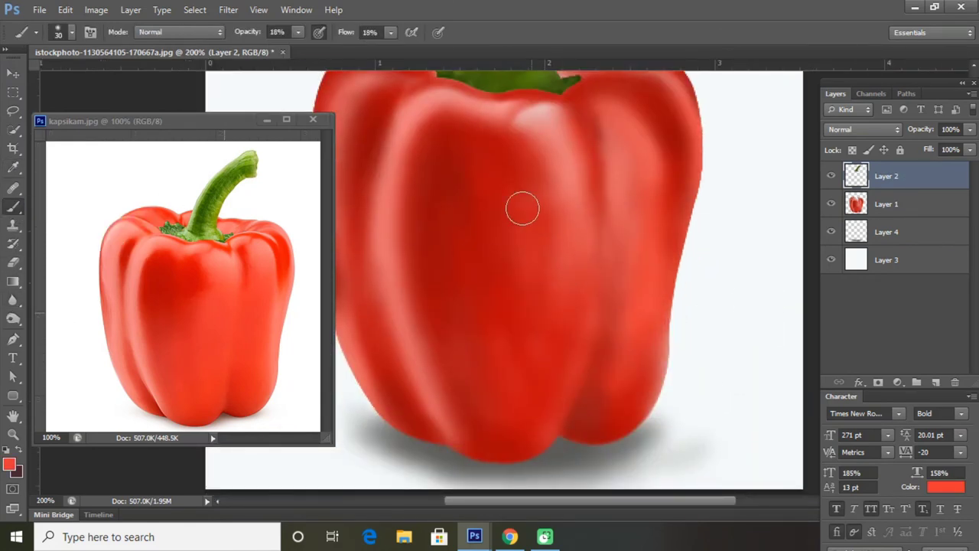
pyautogui.click(882, 207)
pyautogui.click(195, 9)
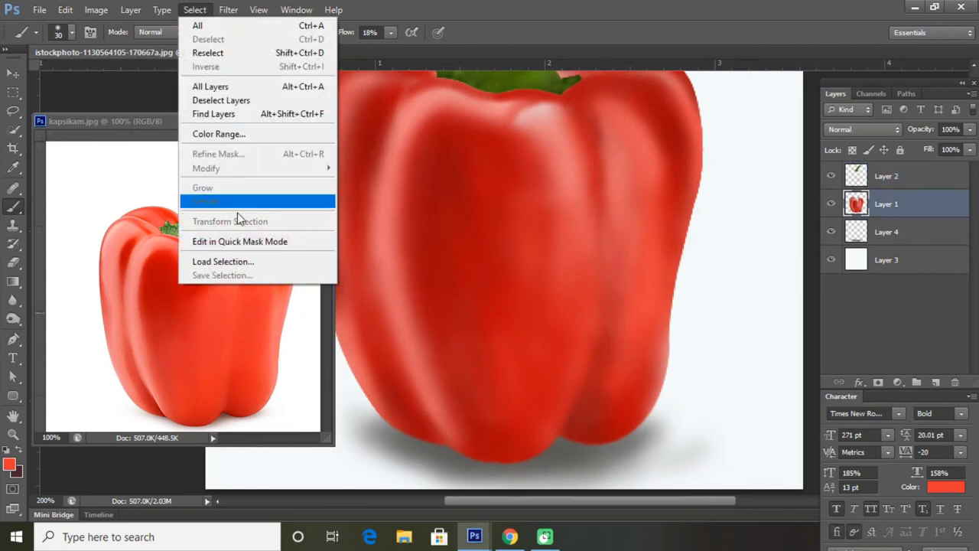
pyautogui.click(251, 260)
pyautogui.click(882, 270)
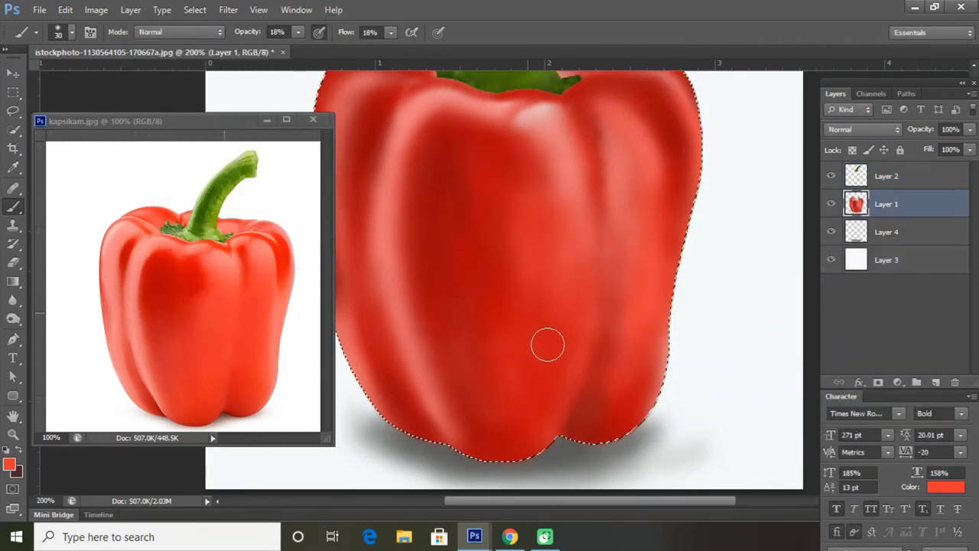
# Brighten the pepper's right edge and add light salmon highlights on the upper right
pyautogui.moveTo(555, 286); pyautogui.dragTo(655, 210)
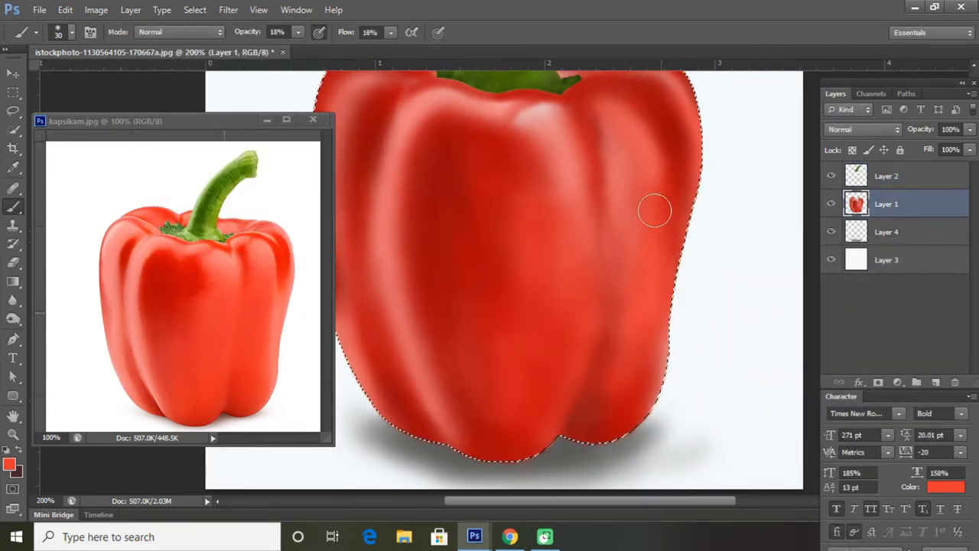
pyautogui.keyDown('alt'); pyautogui.click(181, 211); pyautogui.keyUp('alt')
pyautogui.moveTo(633, 119)
pyautogui.mouseDown()
pyautogui.moveTo(647, 138)
pyautogui.moveTo(635, 101)
pyautogui.moveTo(594, 92)
pyautogui.moveTo(659, 126)
pyautogui.mouseUp()
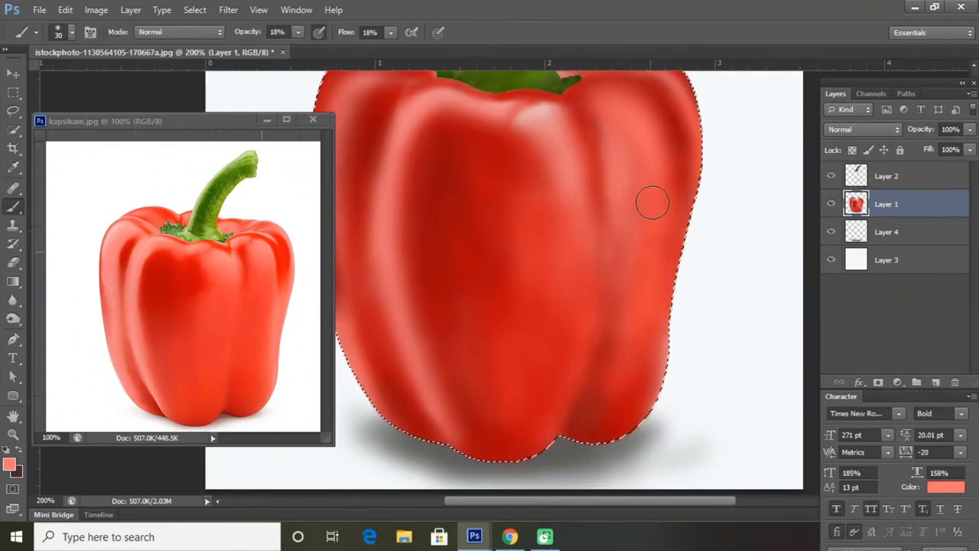
pyautogui.hotkey('ctrl', '-')
pyautogui.hotkey('ctrl', '+')
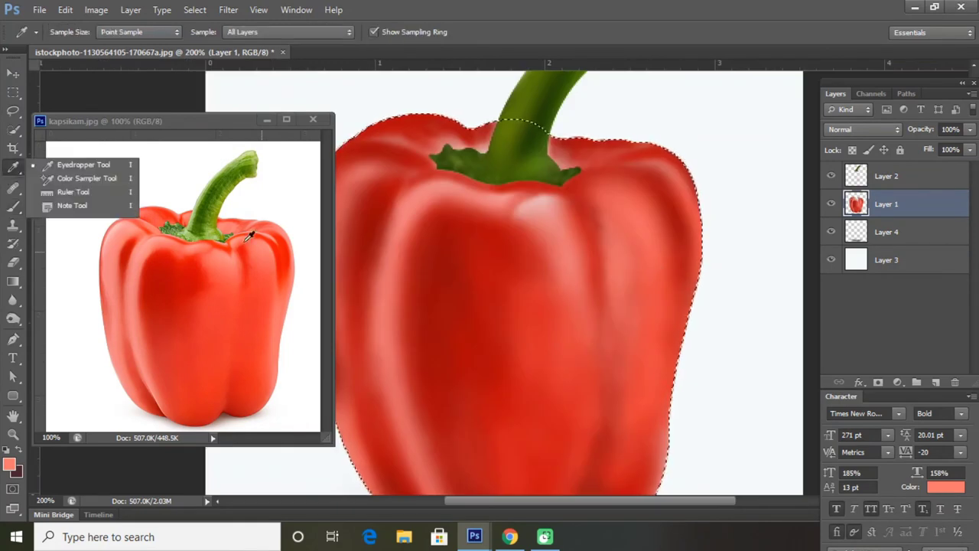
# Sample a stronger red from the reference and deepen the lower right lobe
pyautogui.keyDown('alt'); pyautogui.click(647, 240); pyautogui.keyUp('alt')
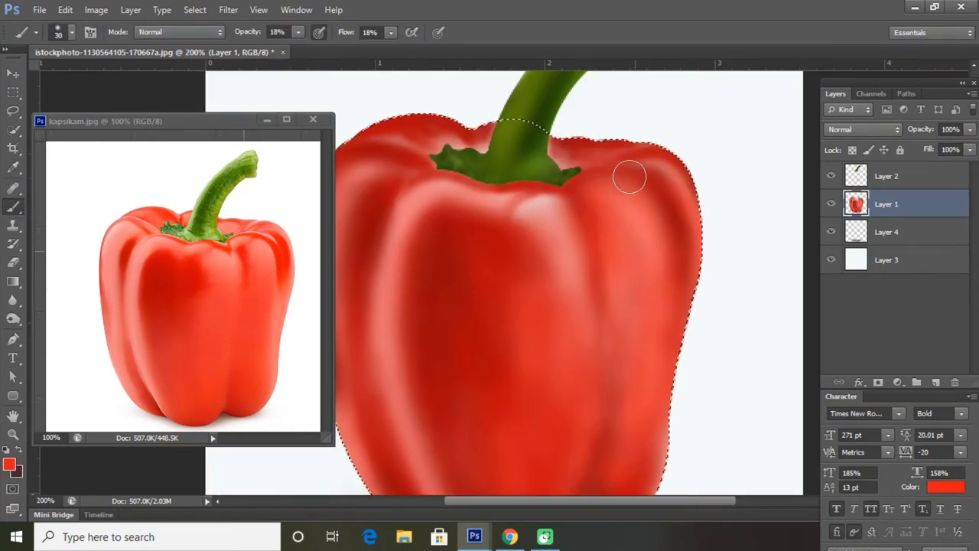
pyautogui.scroll(-3, 605, 418)
pyautogui.moveTo(605, 417); pyautogui.dragTo(627, 383)
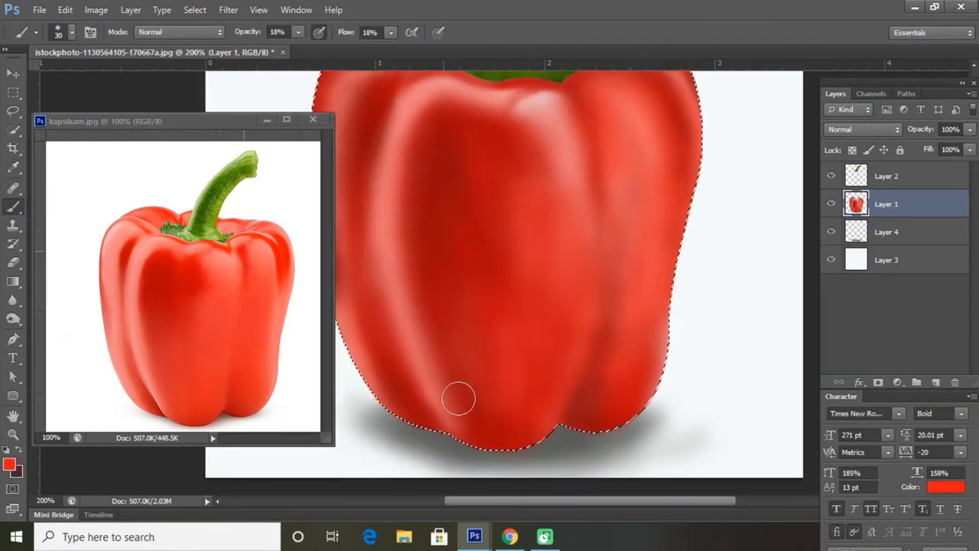
pyautogui.hotkey('ctrl', '-')
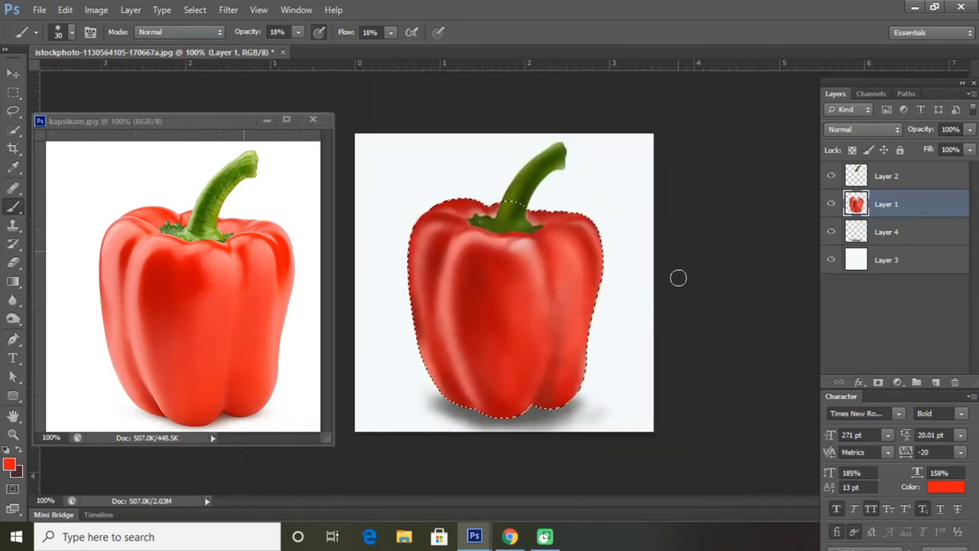